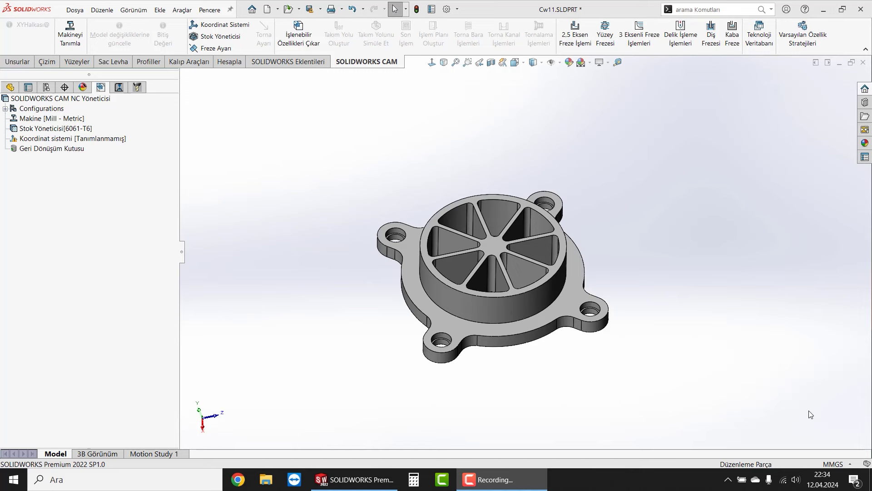
Step: Orbit the part to look at it from above
middle_drag(639, 366, 630, 370)
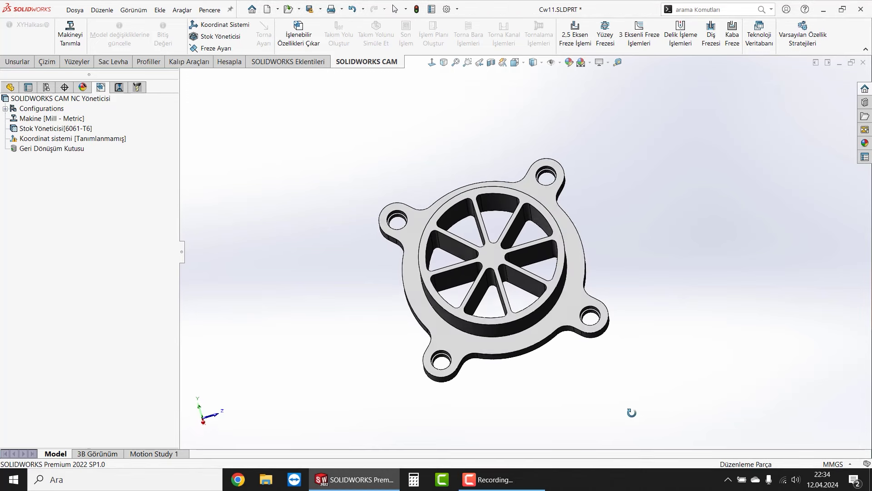
key(Escape)
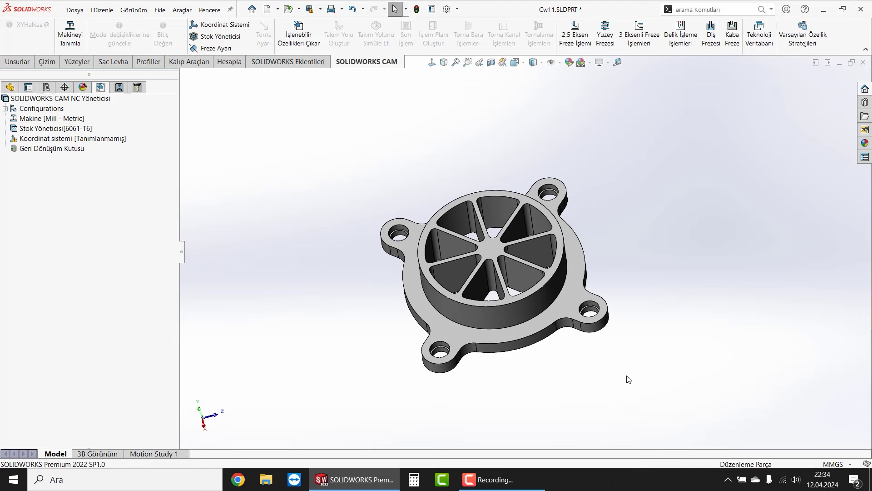
middle_drag(641, 270, 654, 286)
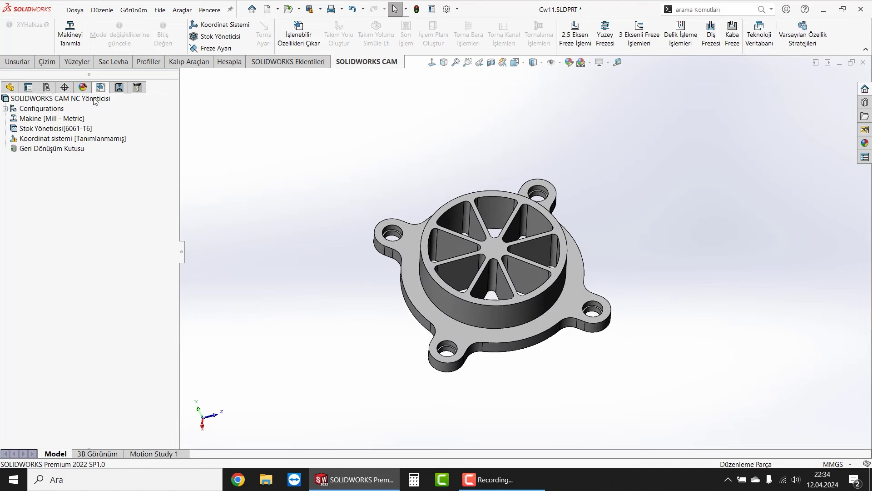
Step: Set the milling machine's post-processor to MITSUBISHIM70 and close the machine settings
double_click(55, 119)
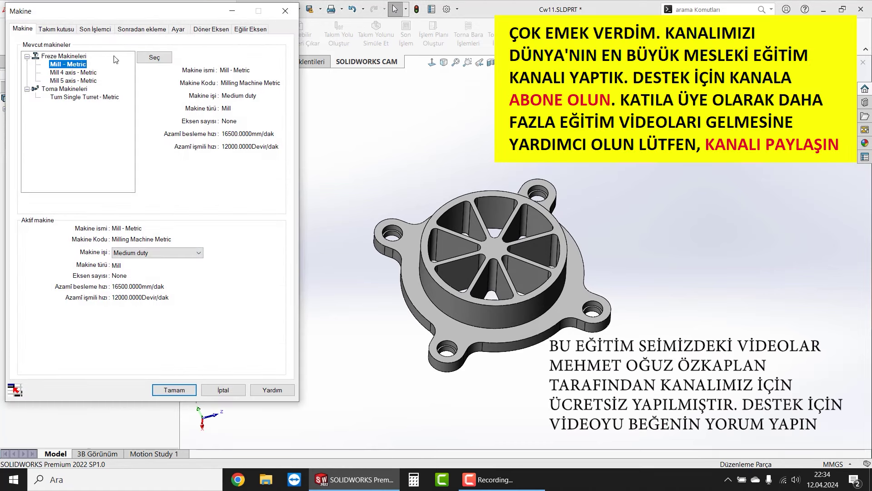
click(139, 29)
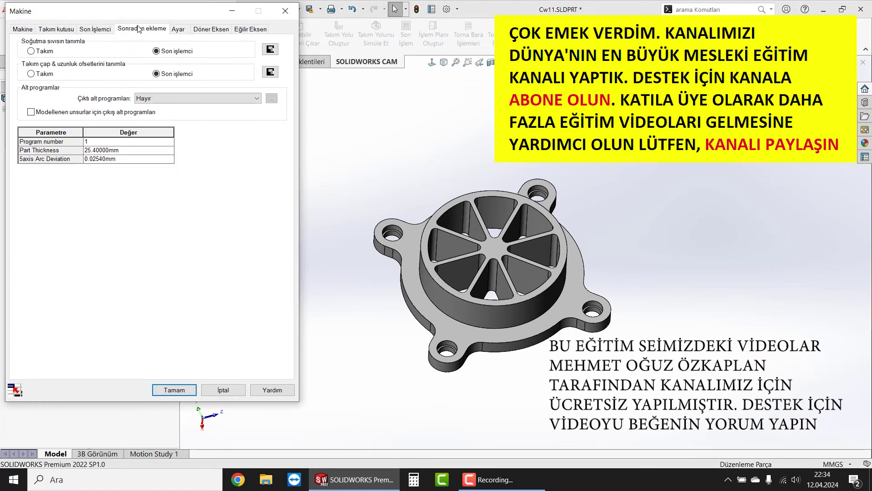
click(104, 30)
scroll(92, 122, down, 3)
scroll(92, 125, down, 3)
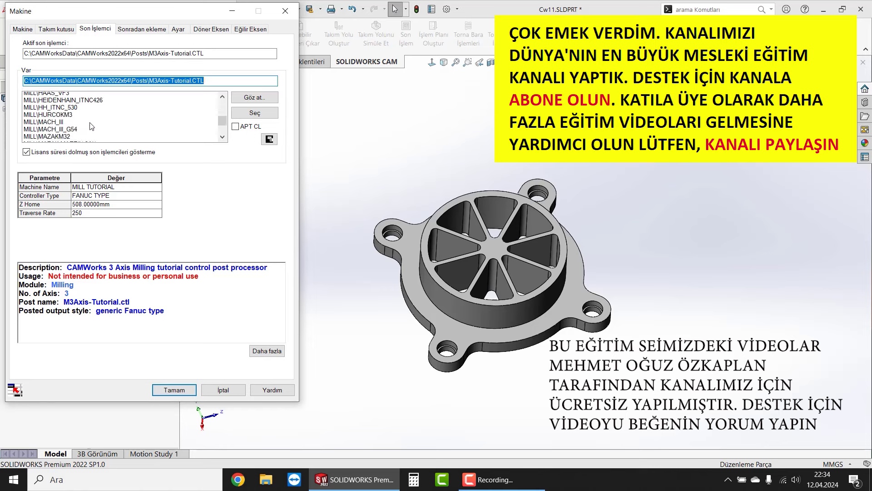
scroll(92, 126, down, 2)
scroll(92, 126, down, 3)
scroll(91, 127, down, 2)
scroll(91, 127, down, 2)
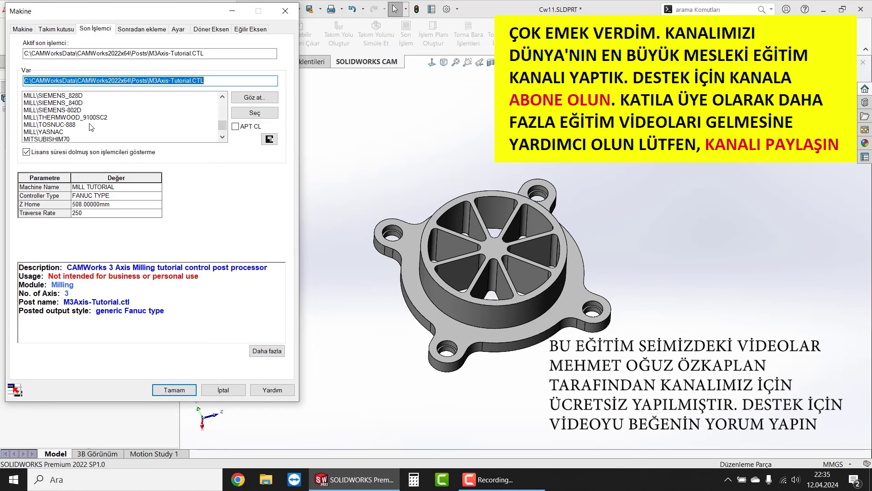
click(58, 139)
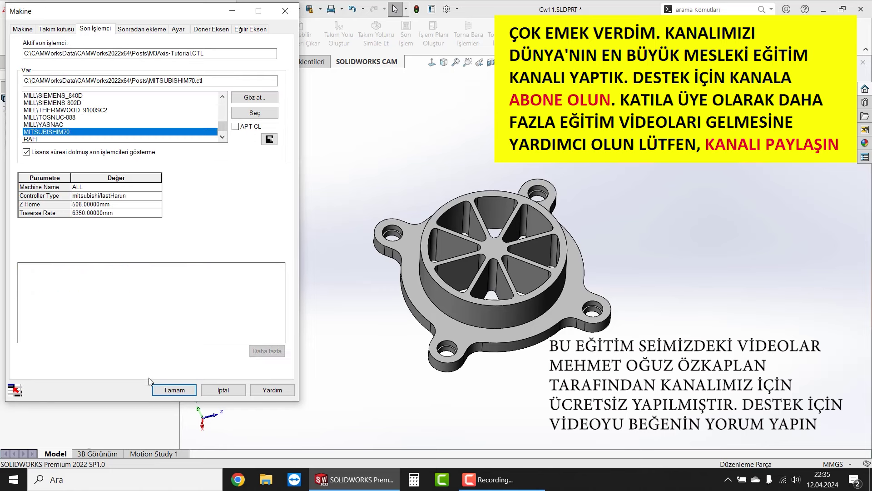
click(167, 391)
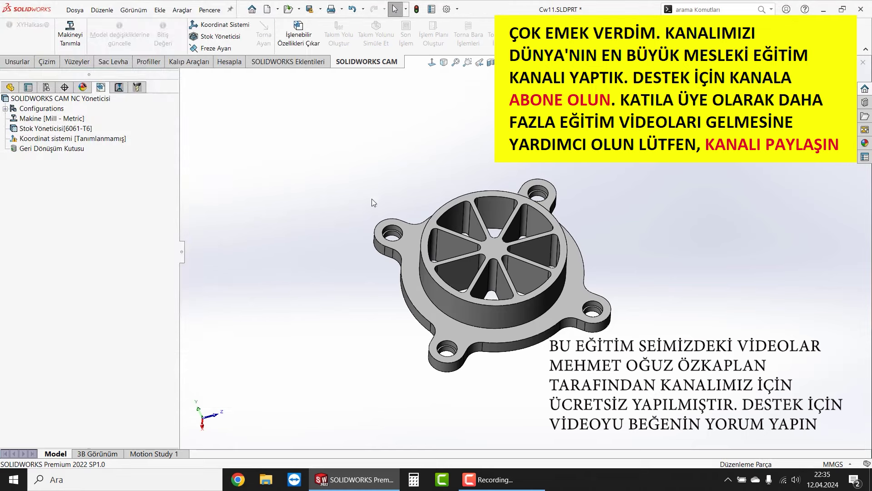
Step: Insert mill setup Freze Ayarı1 from Stok Yöneticisi and review its parameters
right_click(63, 129)
click(97, 151)
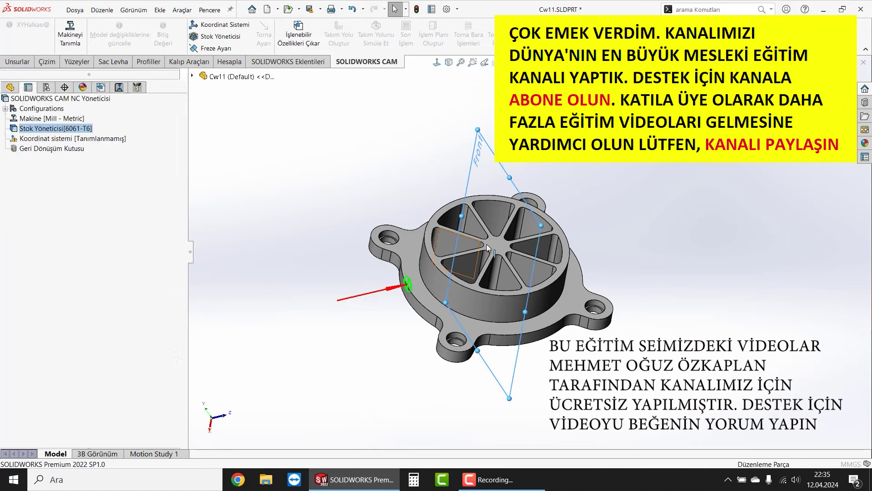
click(8, 116)
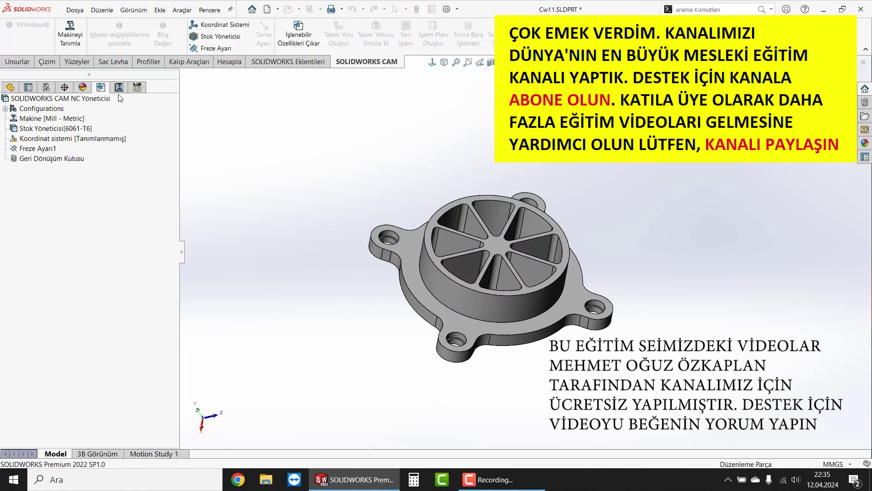
double_click(41, 149)
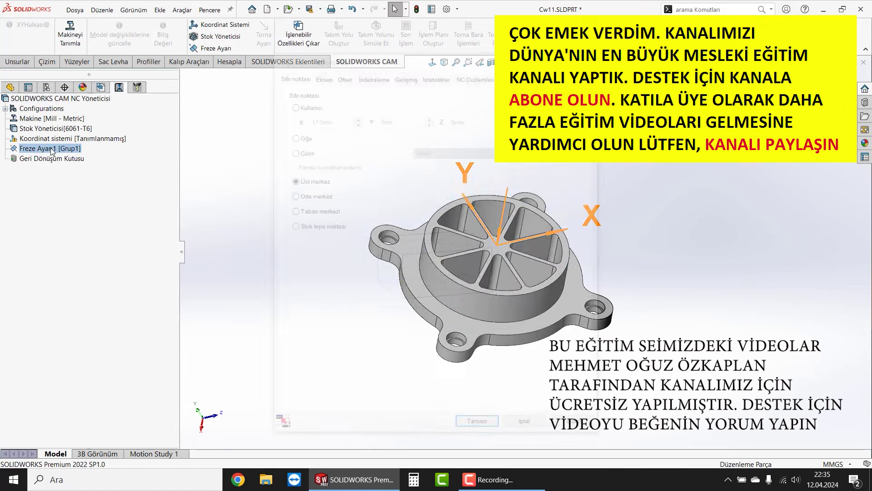
click(485, 429)
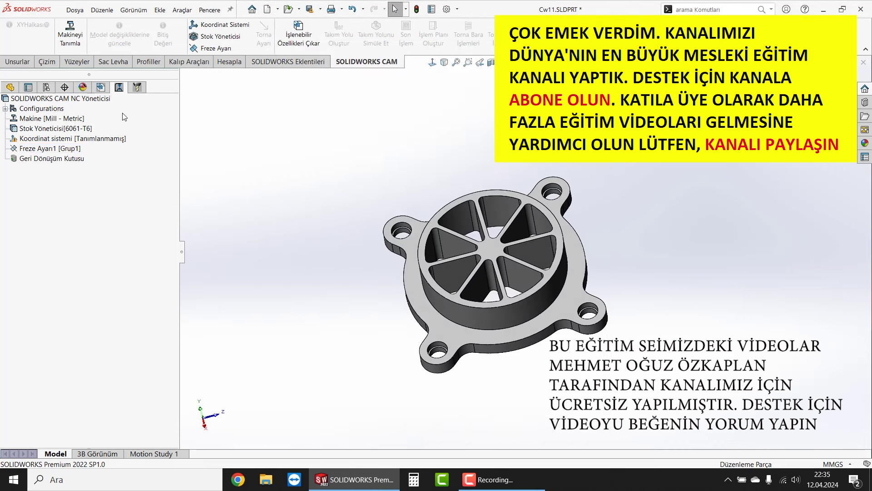
Step: Start a Kontur İşleme operation on Freze Ayarı1 using the T01 6 mm flat end mill
right_click(62, 148)
mouse_move(113, 167)
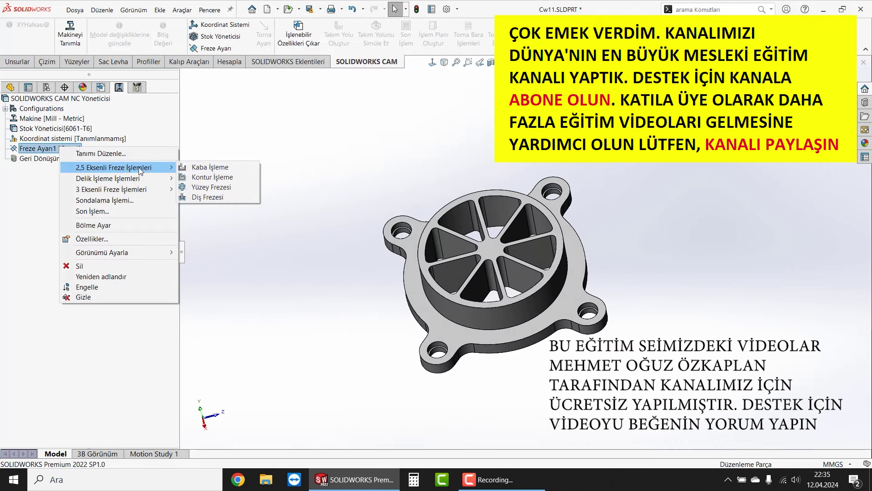
click(213, 177)
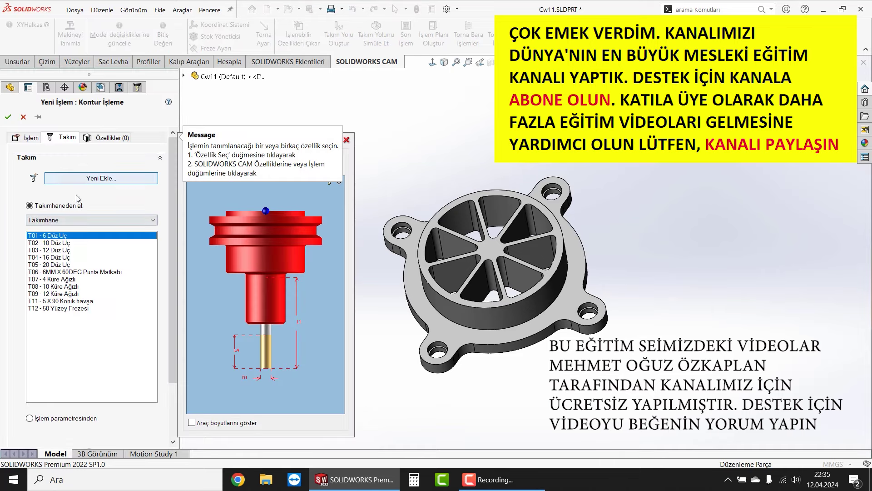
click(54, 257)
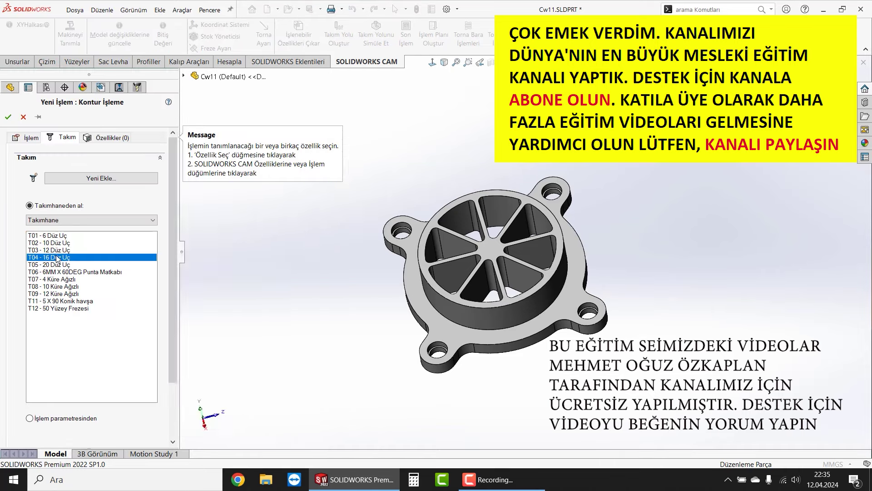
click(555, 238)
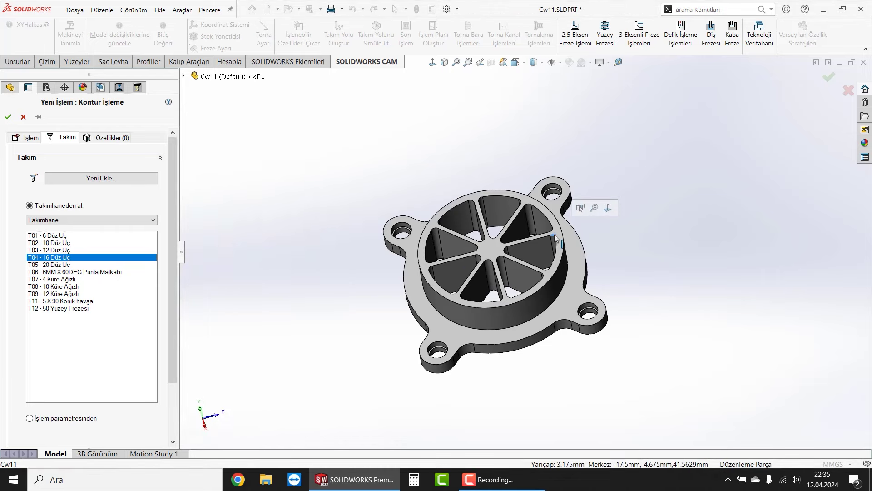
scroll(554, 238, down, 3)
scroll(546, 244, down, 3)
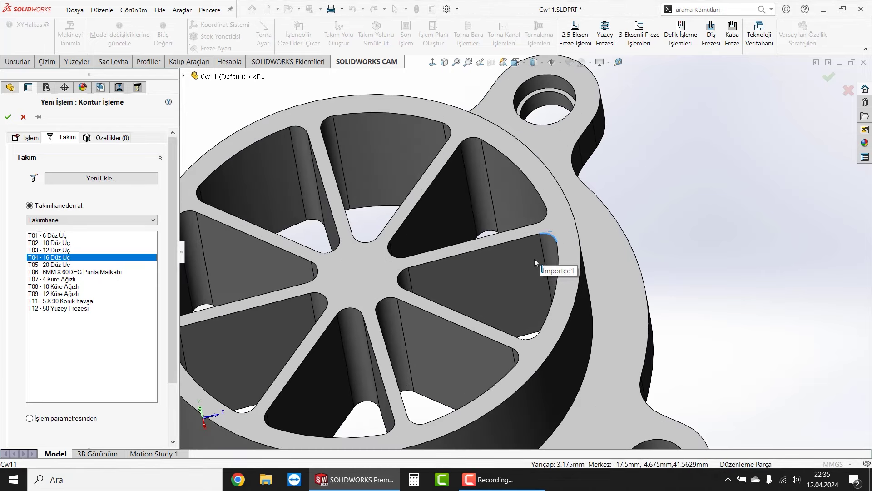
click(54, 235)
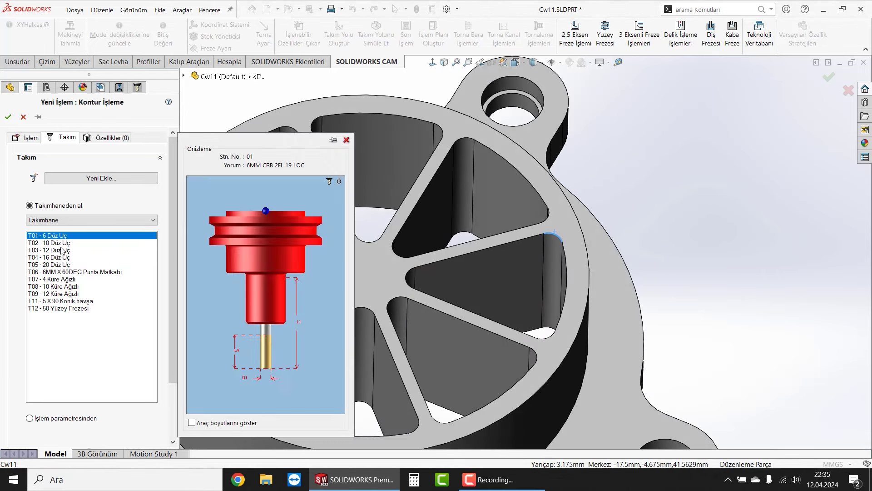
Step: Create a new 2.5-axis feature from the wedge pocket floor, with depth up to a face
click(109, 138)
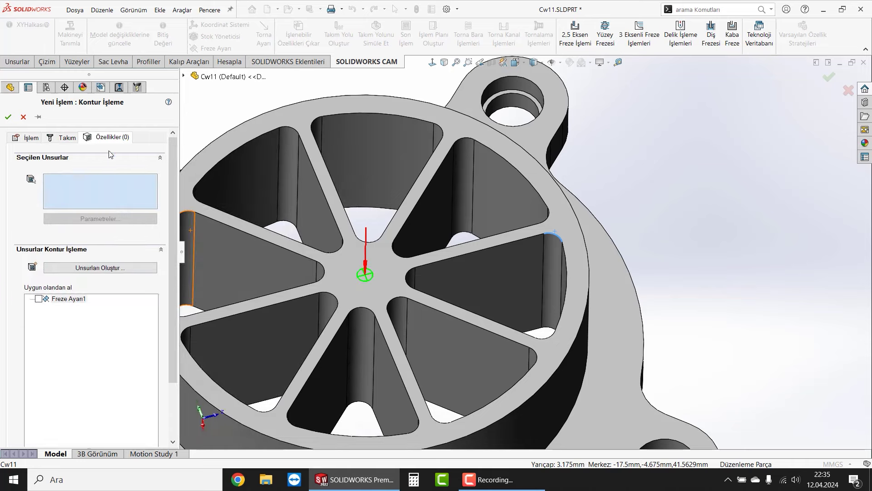
click(93, 268)
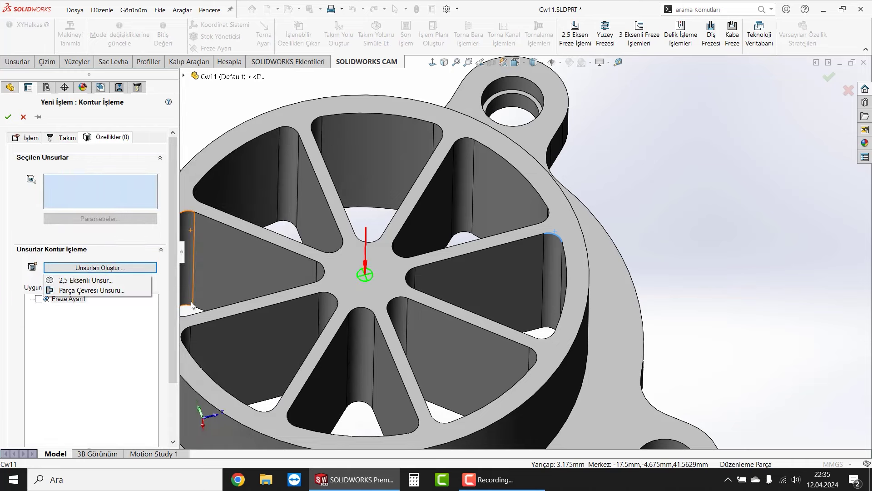
click(87, 281)
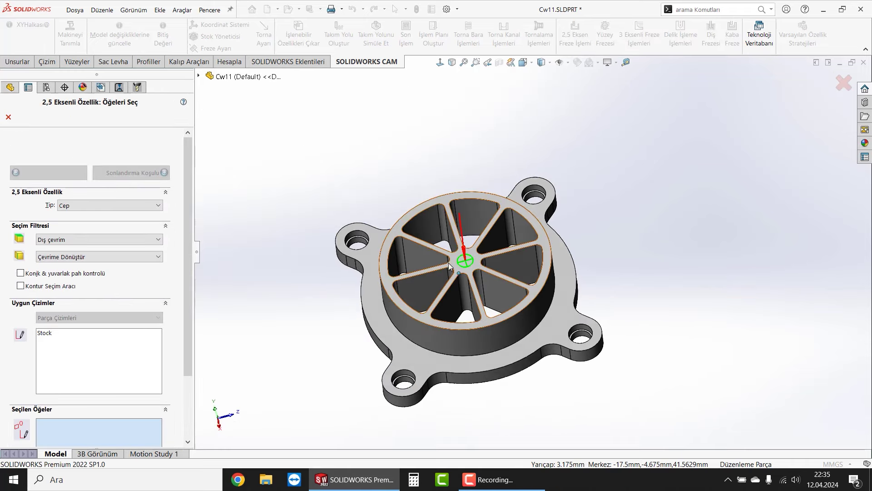
click(506, 272)
scroll(506, 272, down, 4)
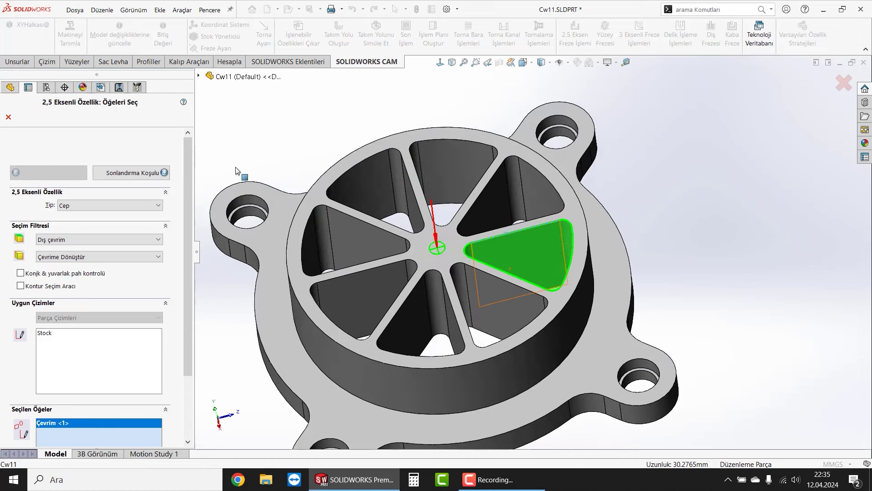
click(140, 175)
scroll(502, 323, up, 5)
mouse_move(503, 322)
middle_down()
mouse_move(574, 286)
mouse_move(508, 410)
middle_up()
click(574, 285)
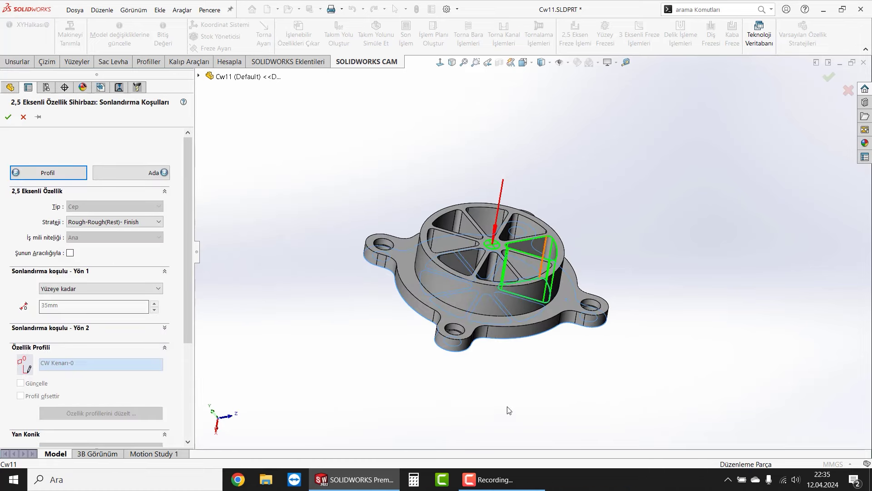
click(8, 117)
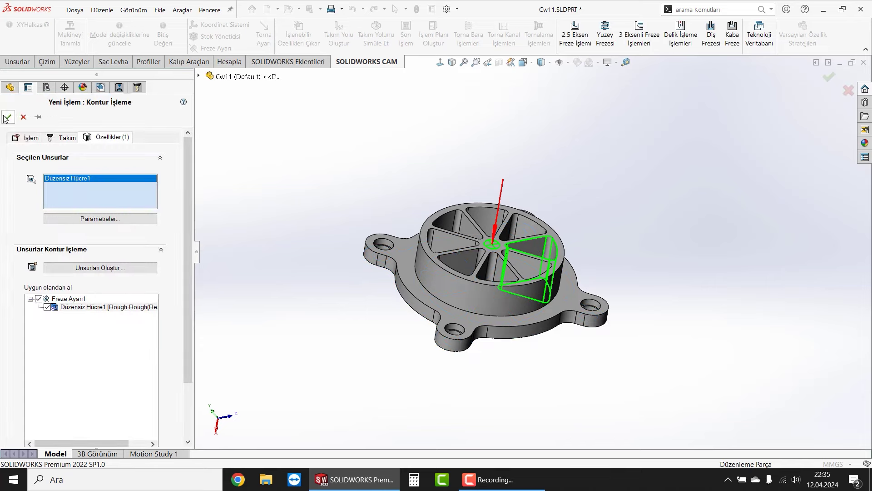
Step: Finish Kontur İşleme1, review its Profil and Özellik Seçenekleri settings, and confirm
middle_drag(277, 206, 258, 268)
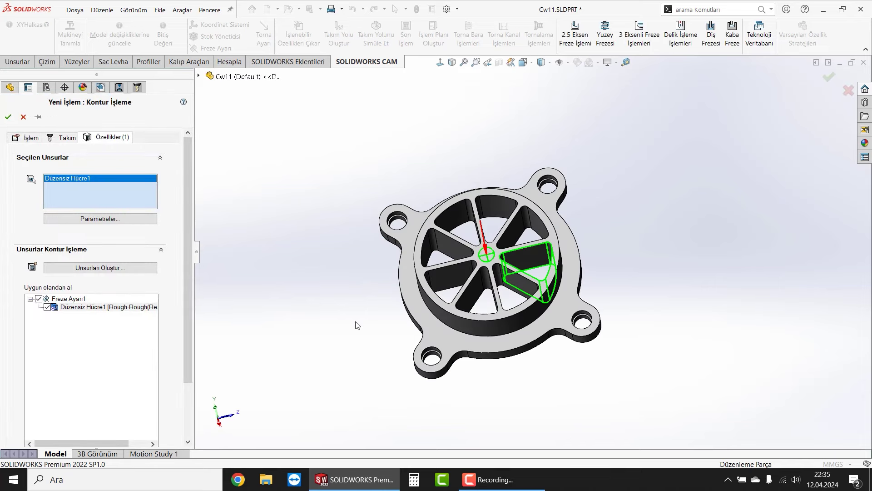
middle_drag(356, 325, 370, 259)
click(23, 118)
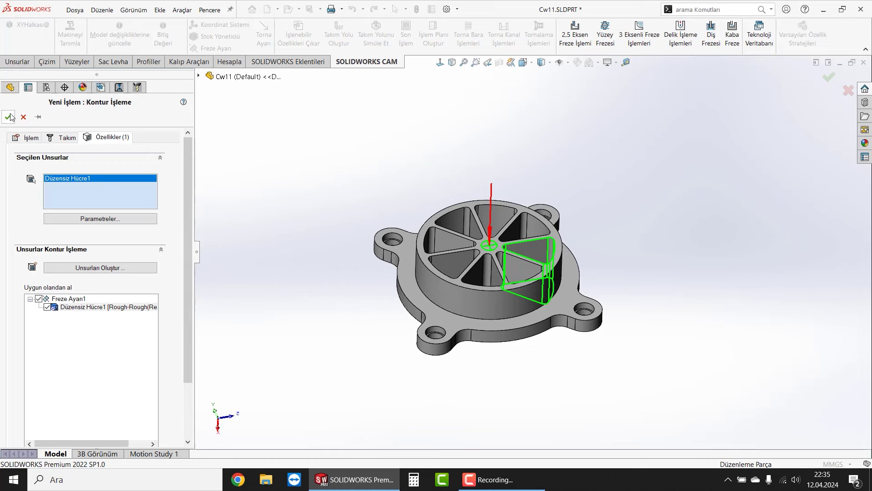
double_click(68, 158)
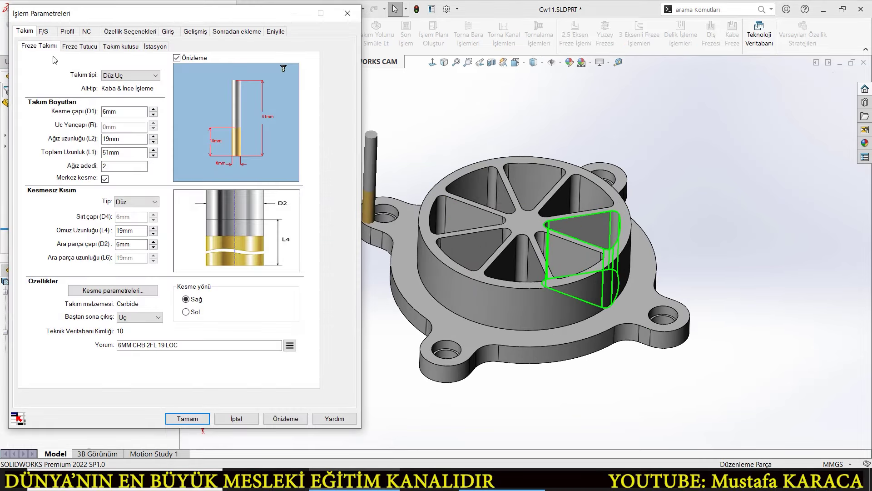
click(67, 31)
click(130, 31)
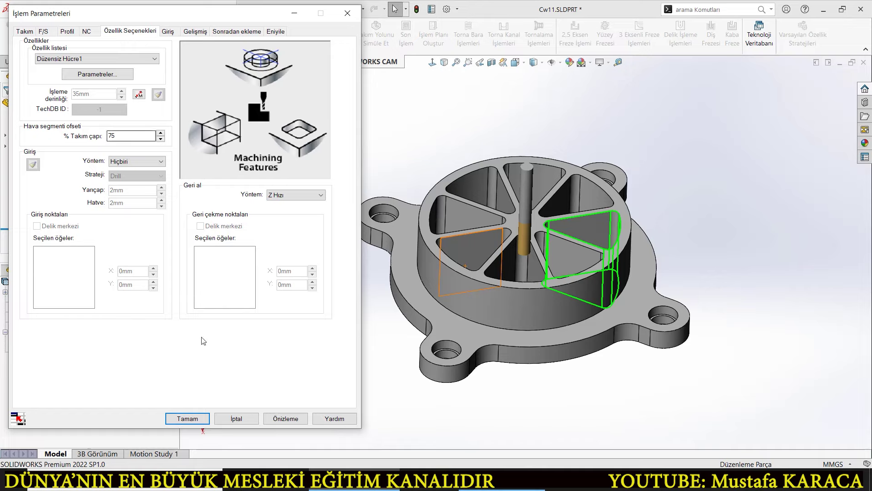
click(187, 418)
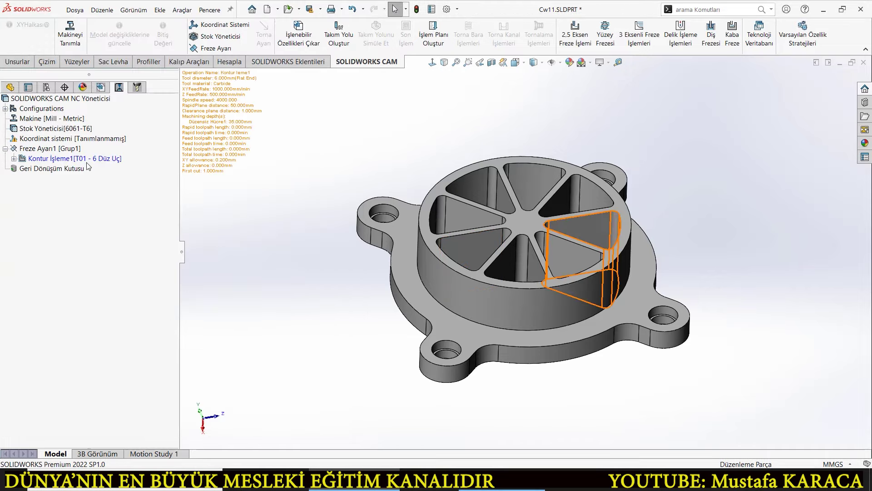
Step: Generate the Kontur İşleme1 toolpath, inspect it, and show the CAM feature tree
right_click(94, 161)
click(98, 179)
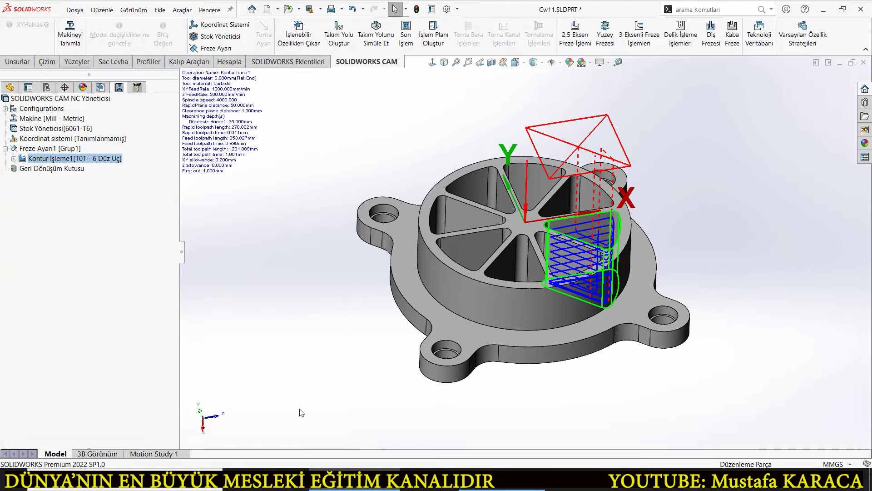
mouse_move(417, 457)
middle_down()
mouse_move(408, 429)
mouse_move(548, 251)
middle_up()
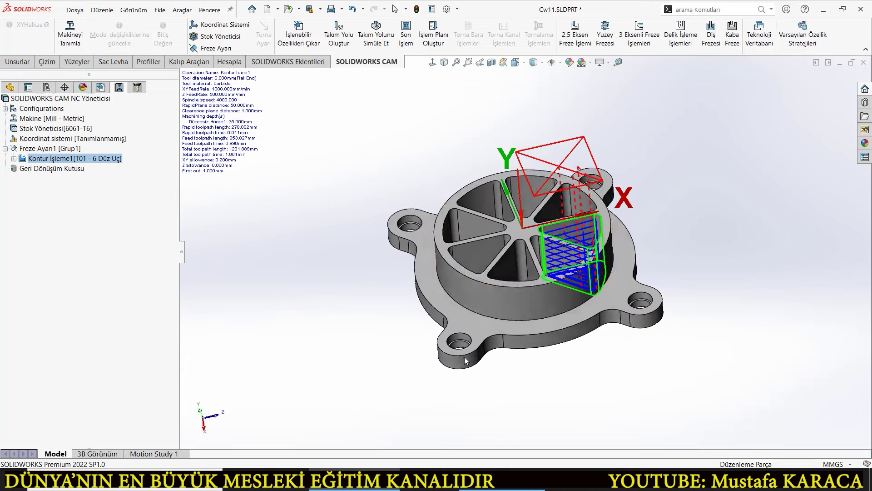
scroll(548, 251, down, 3)
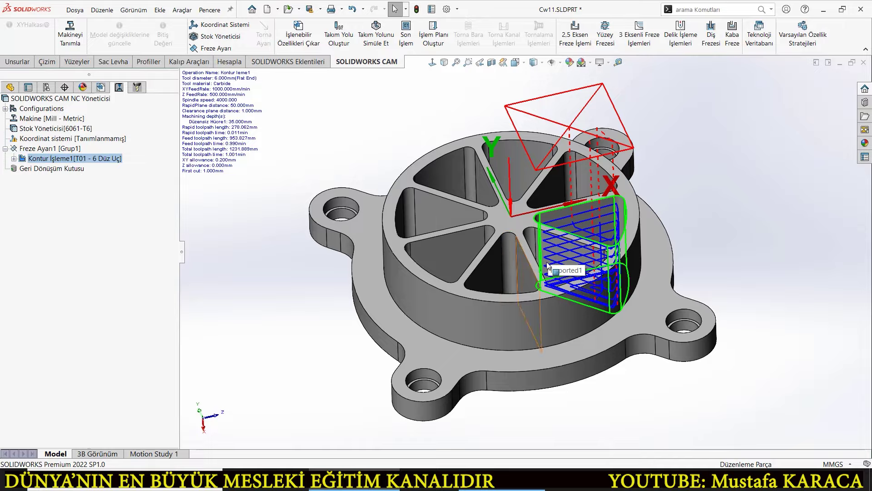
mouse_move(528, 303)
middle_down()
mouse_move(540, 309)
mouse_move(555, 286)
middle_up()
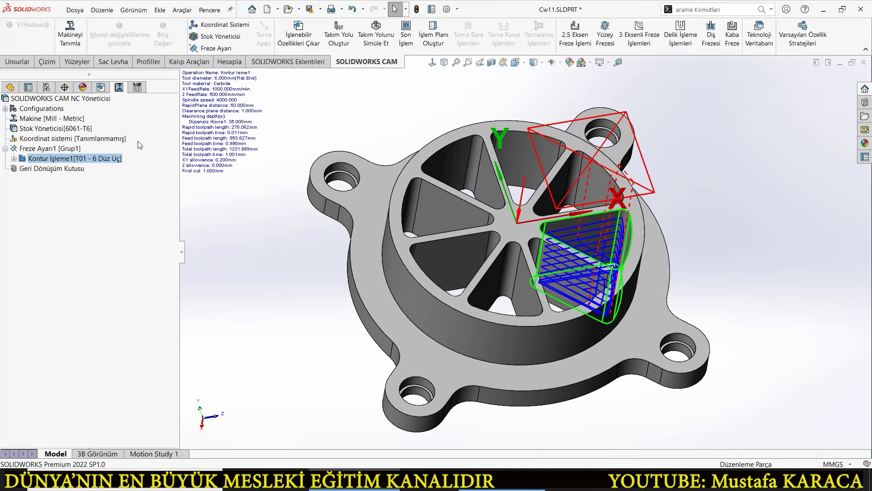
click(101, 87)
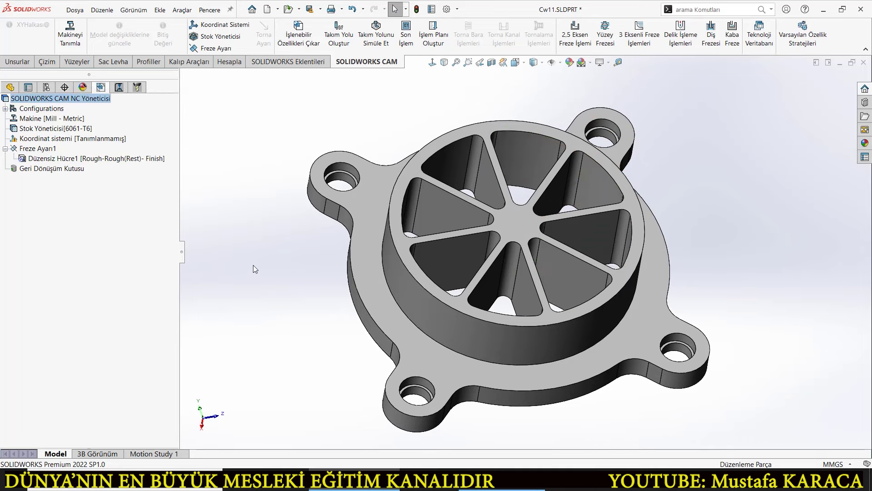
Step: Open the Şablon oluştur pattern panel for the Düzensiz Hücre1 pocket
right_click(70, 160)
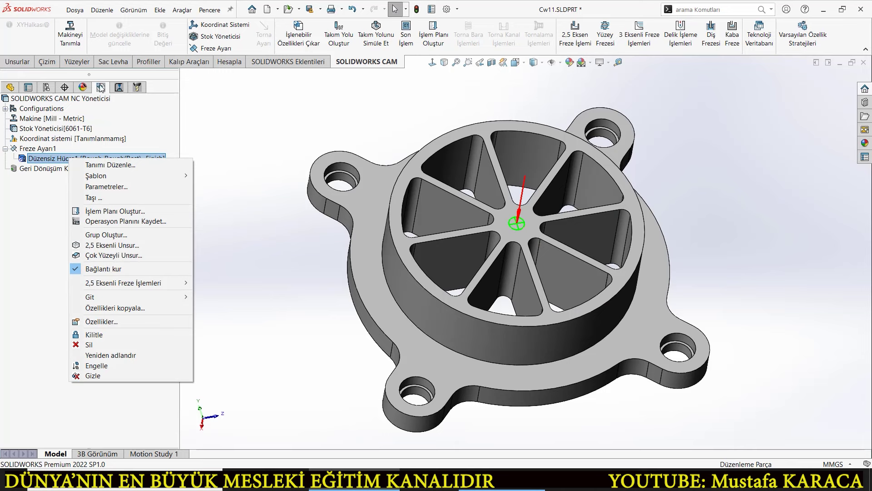
right_click(53, 161)
mouse_move(79, 177)
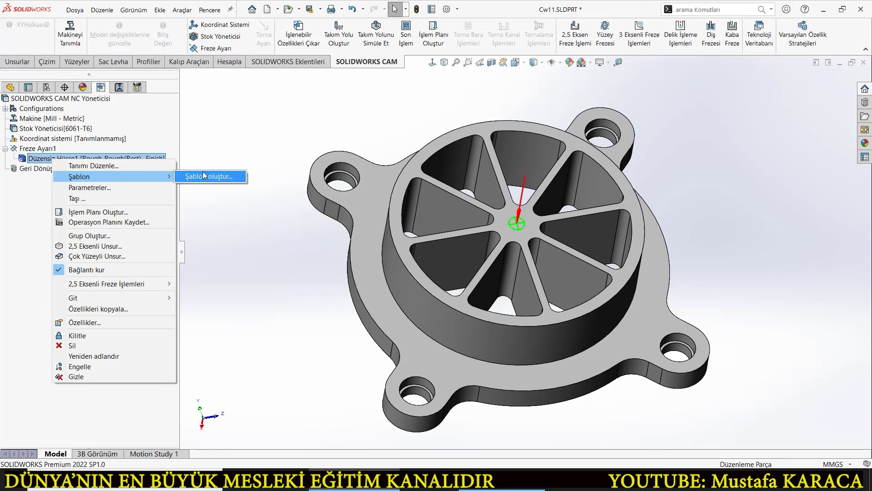
click(215, 177)
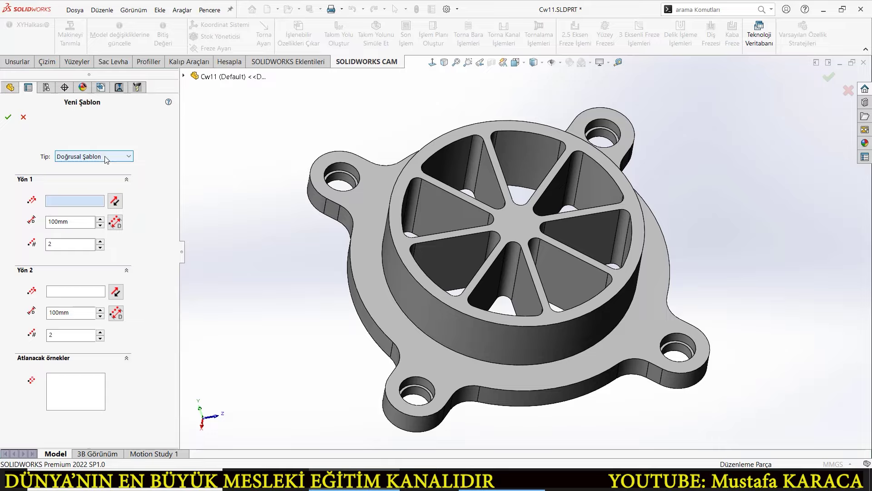
Step: Make the pattern a Dairesel Şablon around the circular rim edge
mouse_move(328, 269)
middle_down()
mouse_move(320, 282)
mouse_move(327, 245)
mouse_move(320, 287)
mouse_move(356, 242)
mouse_move(338, 250)
middle_up()
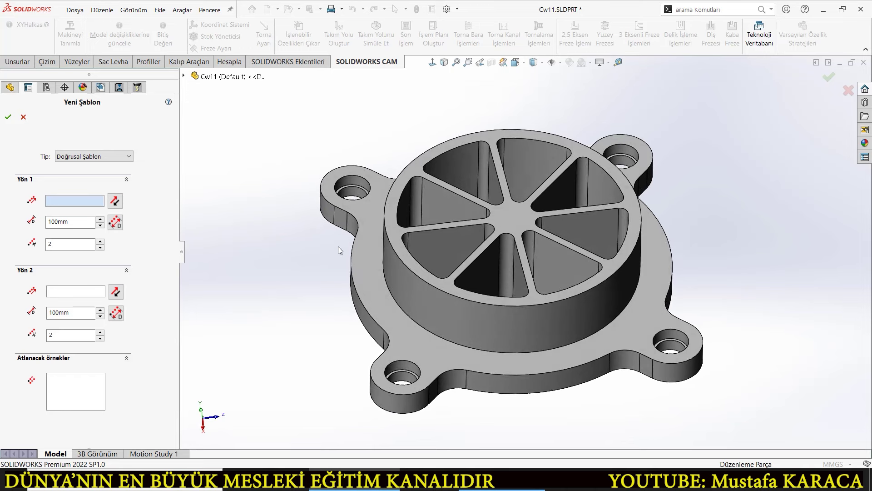
click(78, 157)
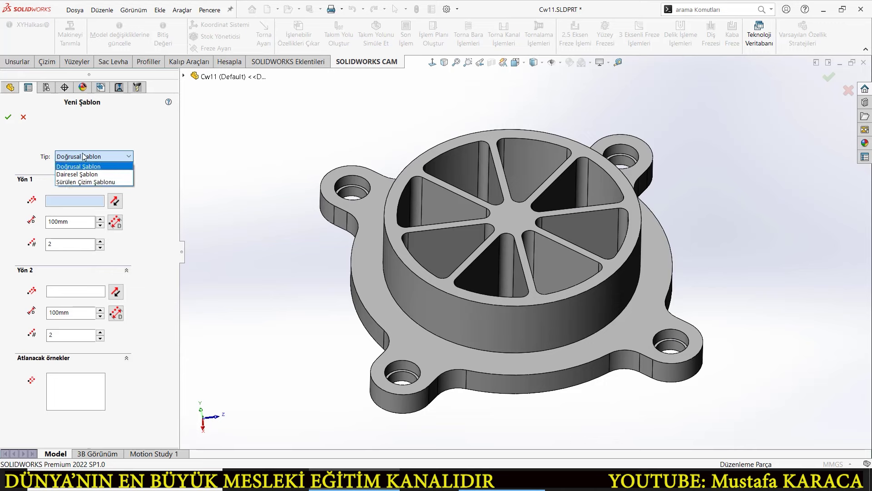
click(75, 174)
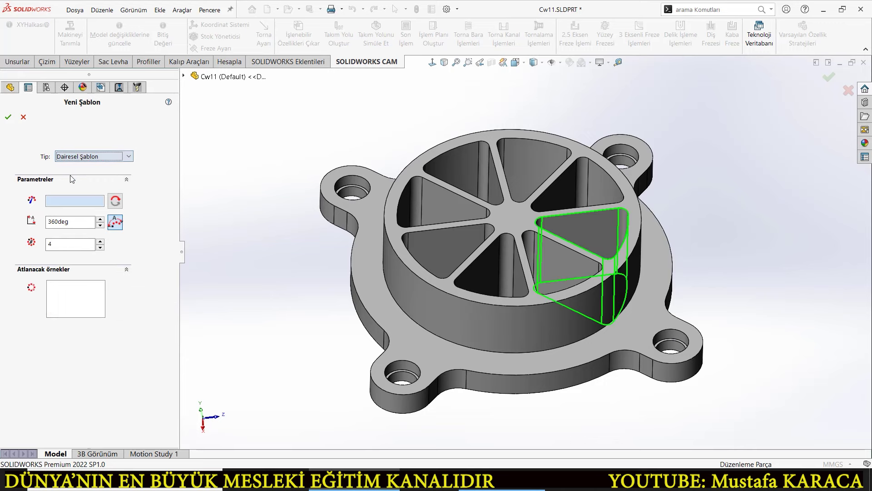
click(63, 205)
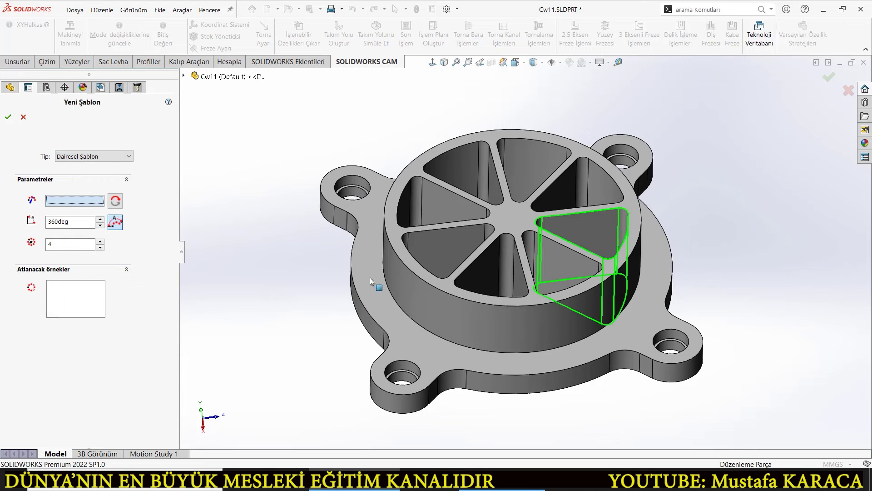
click(402, 262)
middle_drag(405, 258, 407, 318)
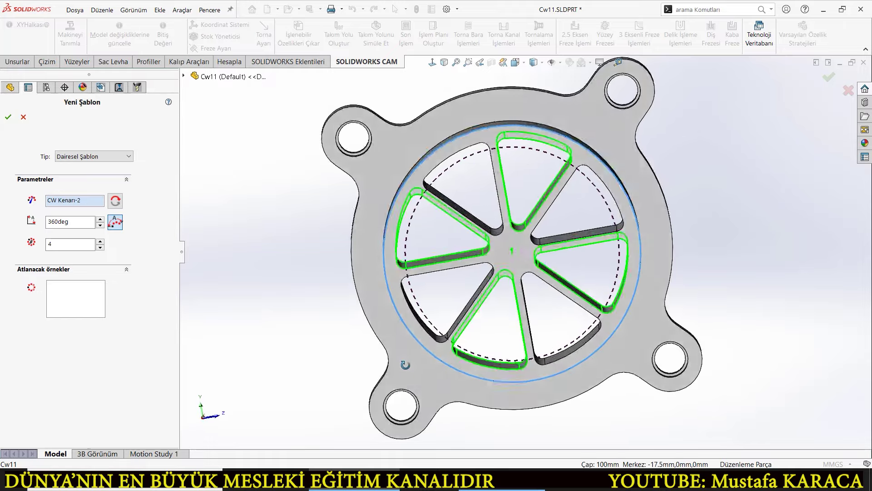
Step: Set the circular pattern's instance count to 8
click(100, 241)
click(100, 241)
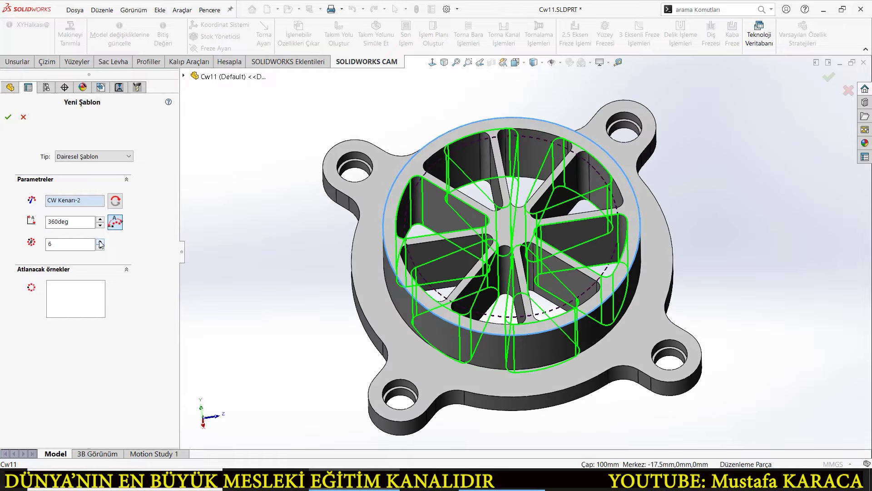
click(100, 242)
click(100, 241)
click(100, 242)
click(100, 241)
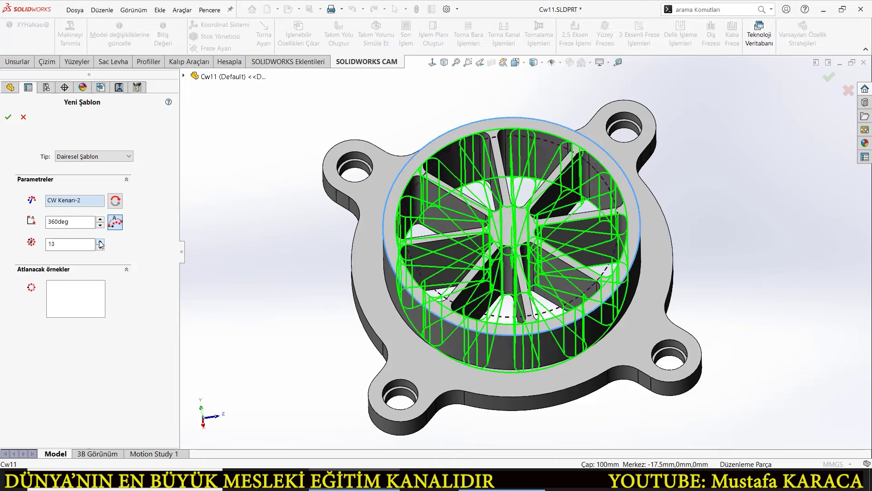
click(100, 242)
click(100, 241)
double_click(100, 248)
click(100, 248)
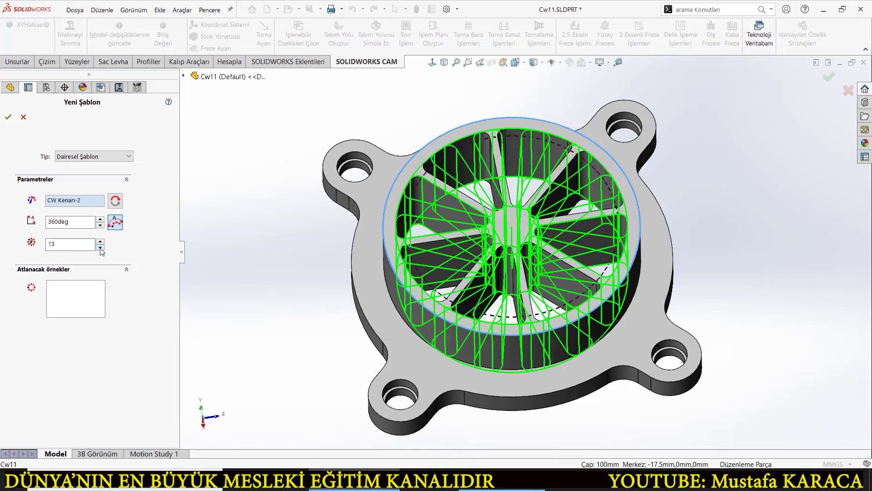
double_click(100, 248)
double_click(100, 248)
click(100, 248)
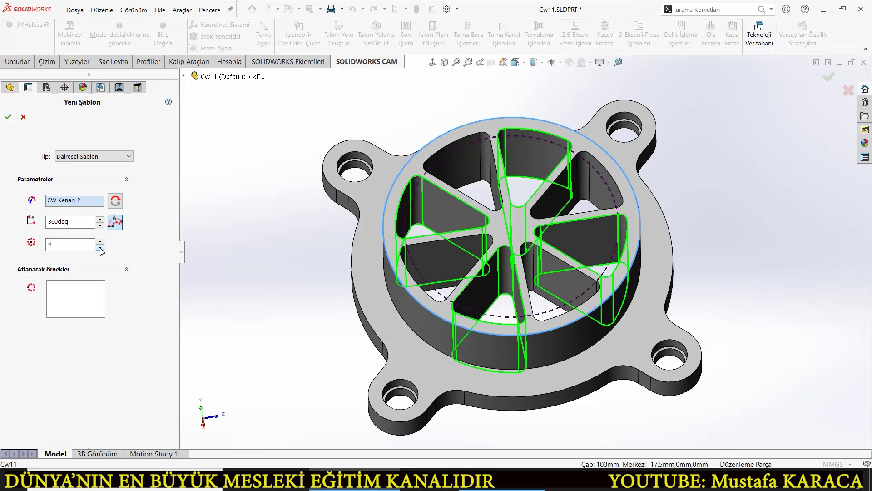
middle_drag(473, 275, 482, 259)
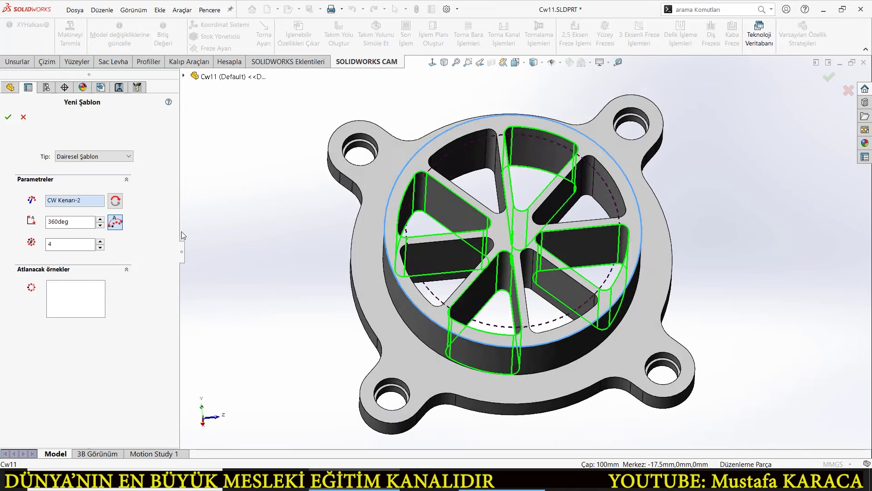
double_click(100, 241)
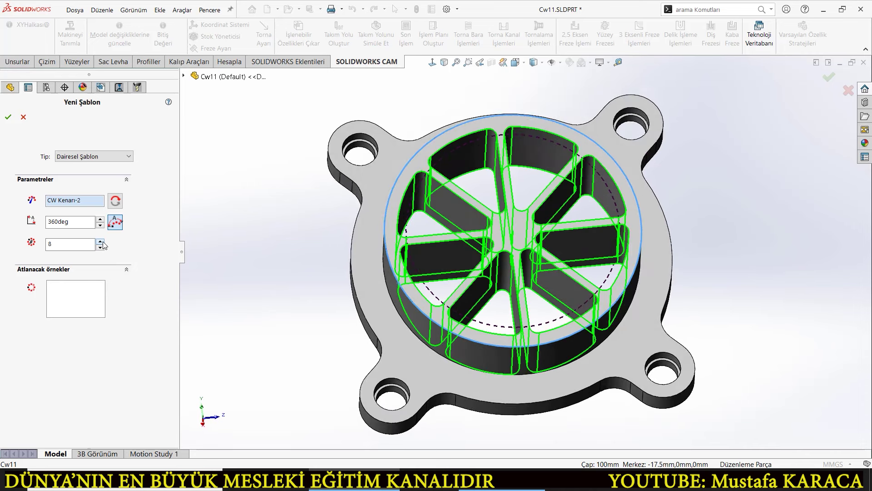
click(100, 242)
click(100, 248)
Step: Accept pattern Şablon1 and orbit to review the patterned toolpaths on all eight pockets
click(5, 120)
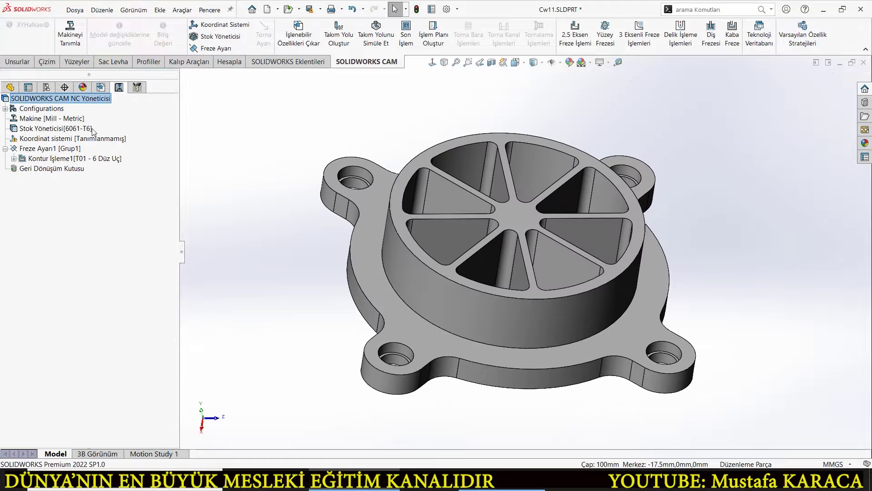
mouse_move(317, 302)
middle_down()
mouse_move(475, 357)
mouse_move(422, 327)
middle_up()
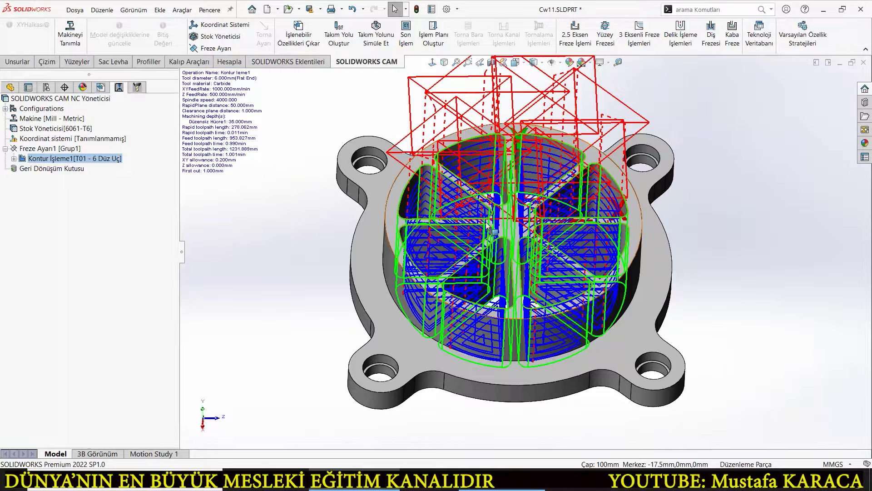
ctrl+middle_drag(422, 327, 433, 351)
mouse_move(480, 252)
middle_down()
mouse_move(504, 273)
mouse_move(363, 271)
mouse_move(228, 153)
middle_up()
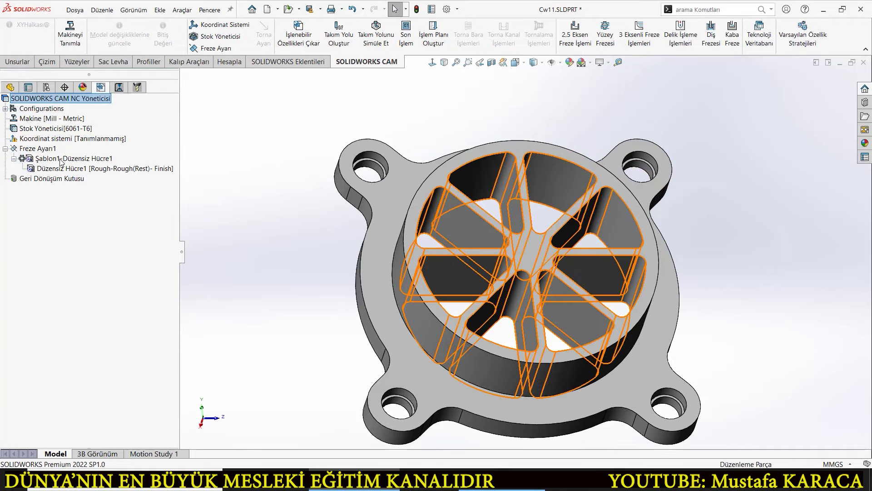
Step: Edit Şablon1 to skip instances 2, 4, 5 and 0, then accept the pattern
double_click(62, 159)
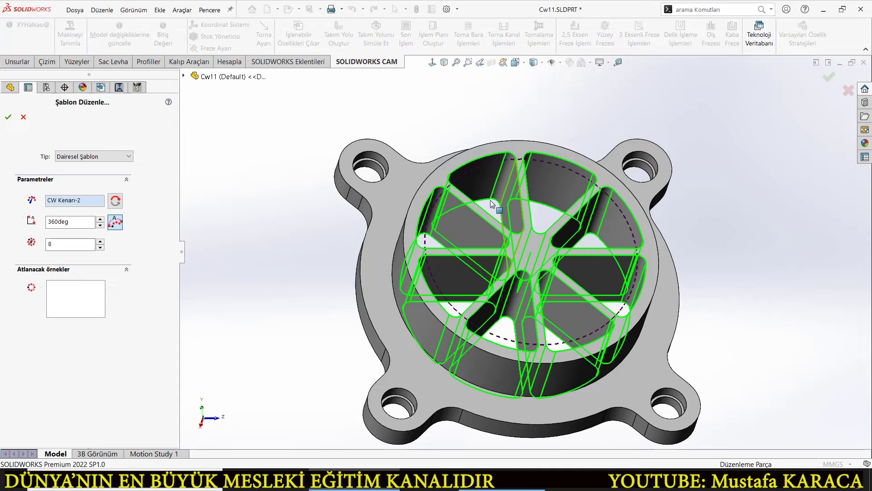
mouse_move(576, 284)
middle_down()
mouse_move(573, 311)
mouse_move(594, 309)
middle_up()
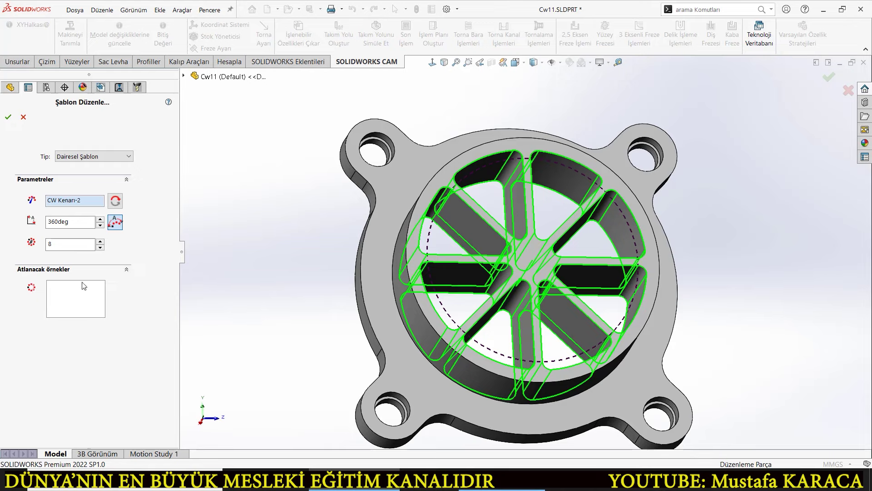
click(63, 302)
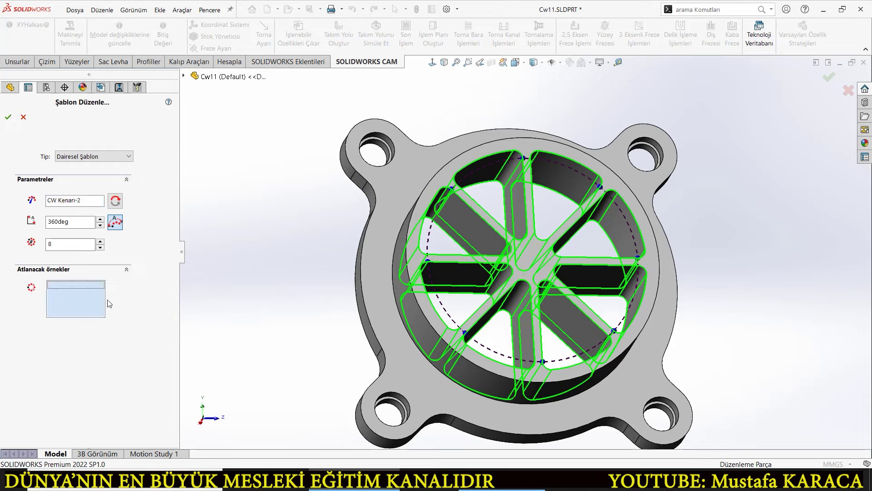
click(600, 186)
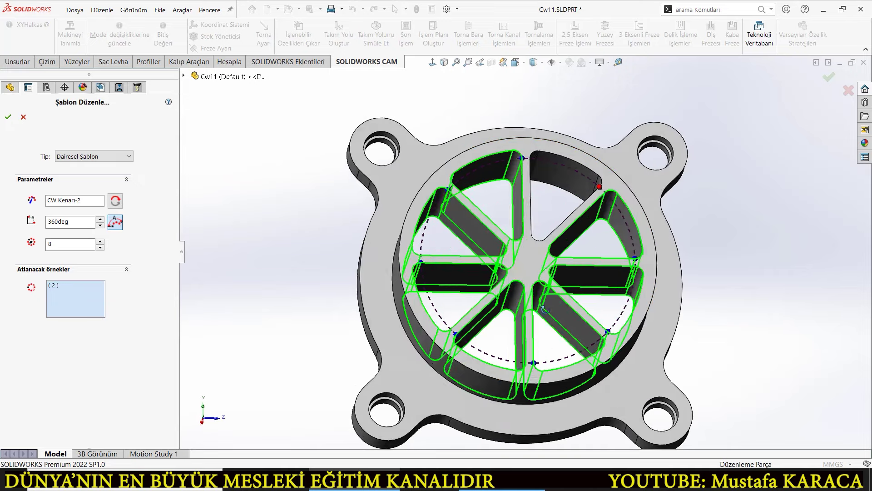
middle_drag(600, 186, 519, 166)
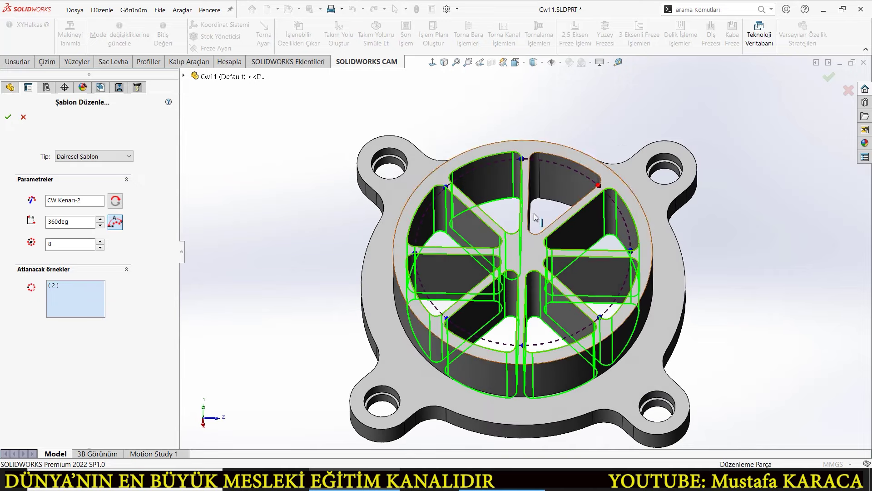
click(447, 188)
scroll(440, 253, down, 3)
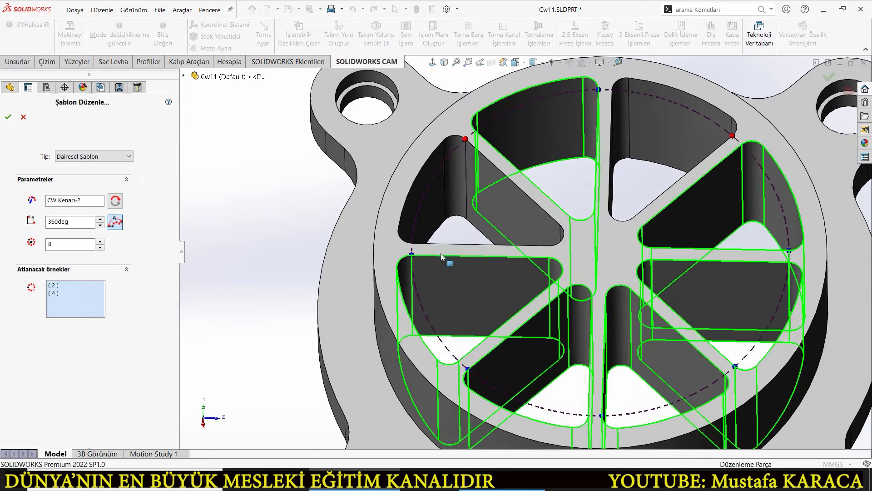
click(411, 255)
scroll(530, 380, up, 5)
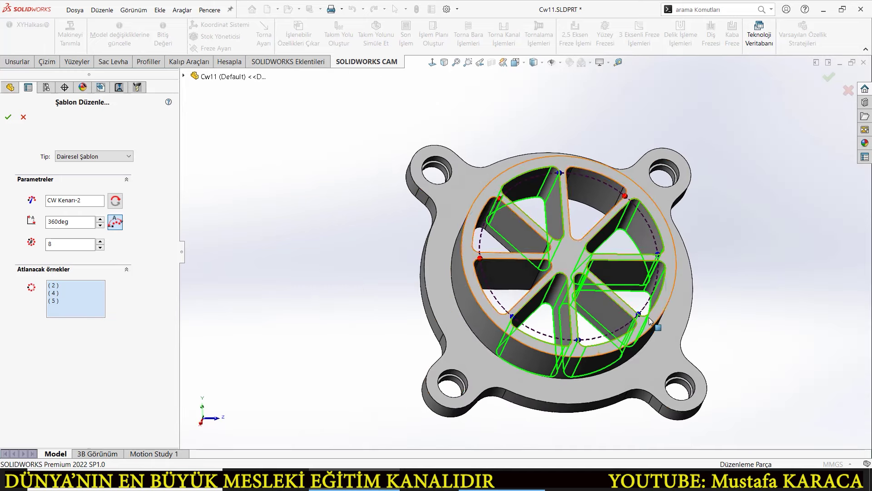
click(639, 315)
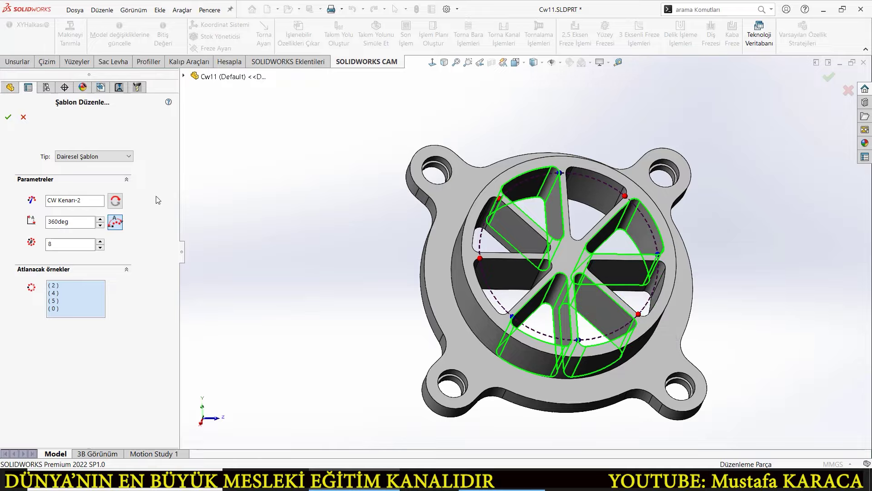
click(8, 118)
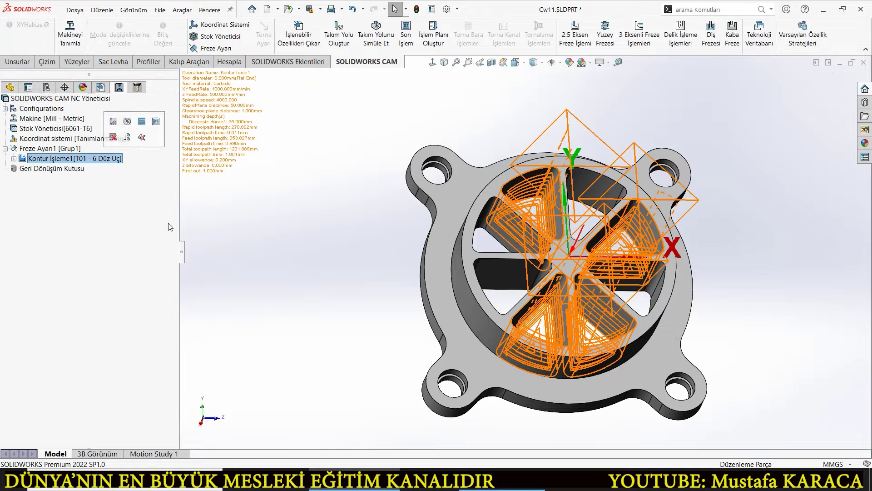
mouse_move(445, 291)
middle_down()
mouse_move(468, 341)
mouse_move(468, 390)
mouse_move(482, 363)
mouse_move(389, 327)
middle_up()
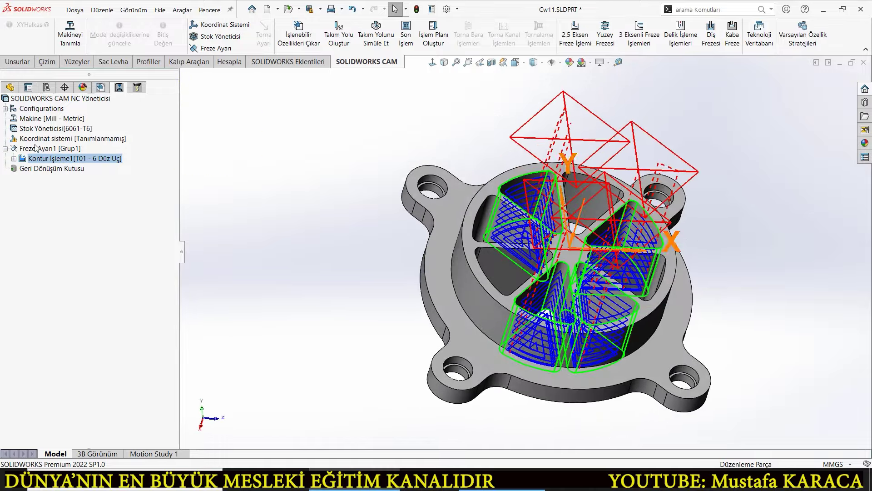
right_click(63, 148)
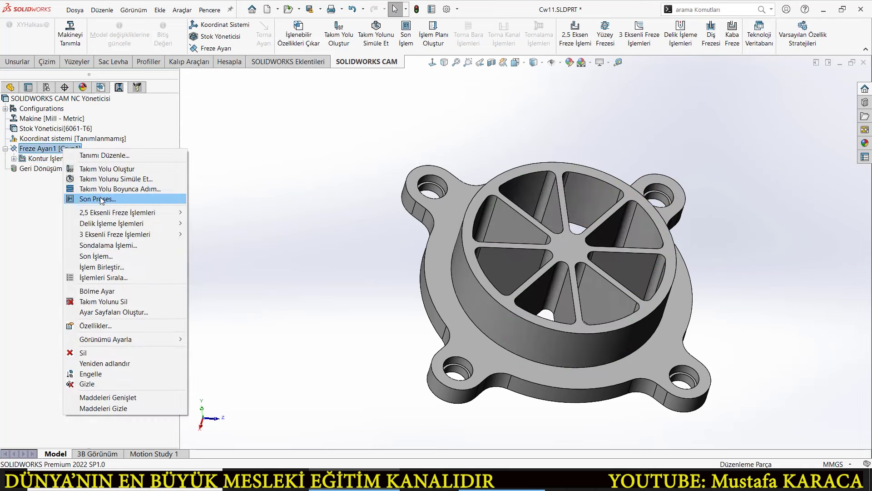
mouse_move(117, 212)
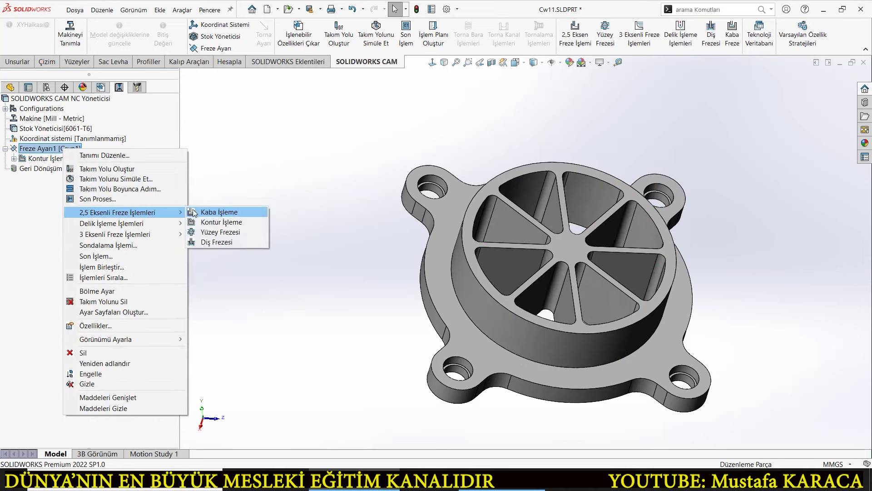
click(220, 222)
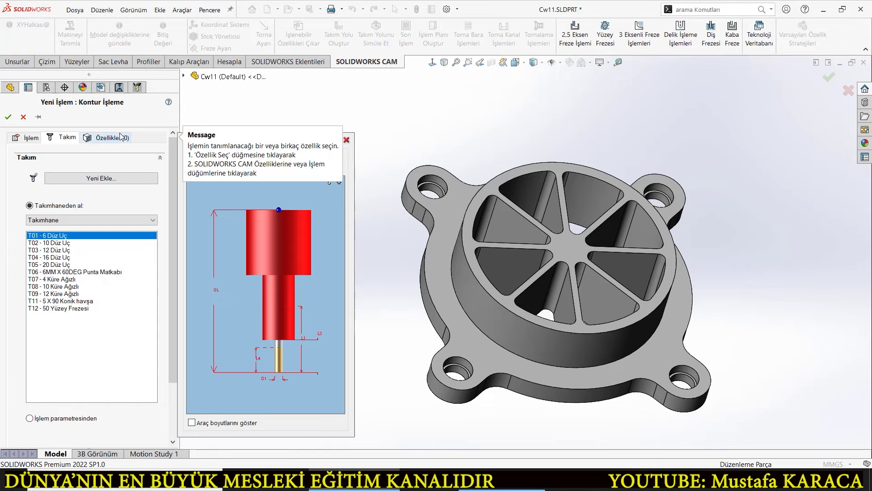
click(20, 119)
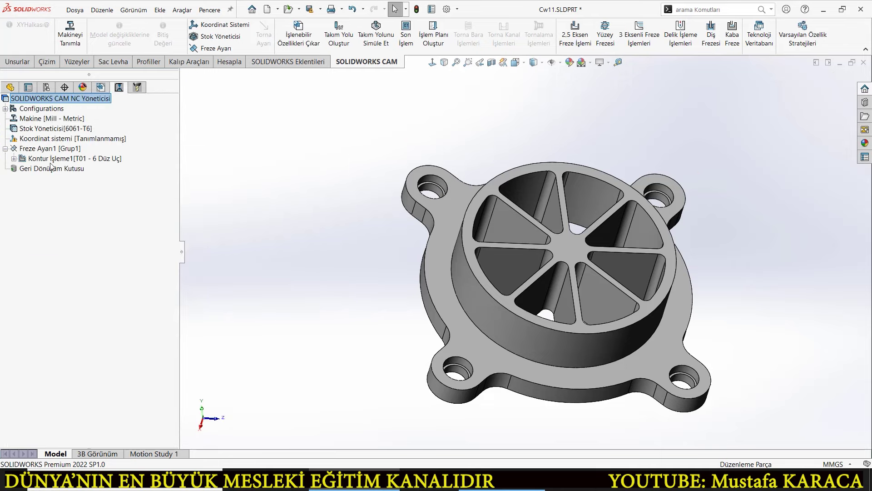
Step: Start a new Matkap drilling operation from Kontur İşleme1's Delik İşleme İşlemleri
right_click(77, 158)
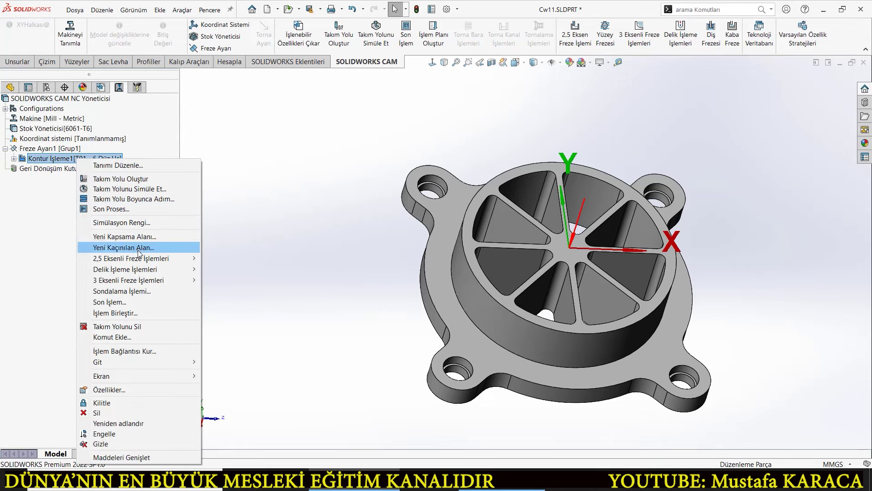
mouse_move(125, 268)
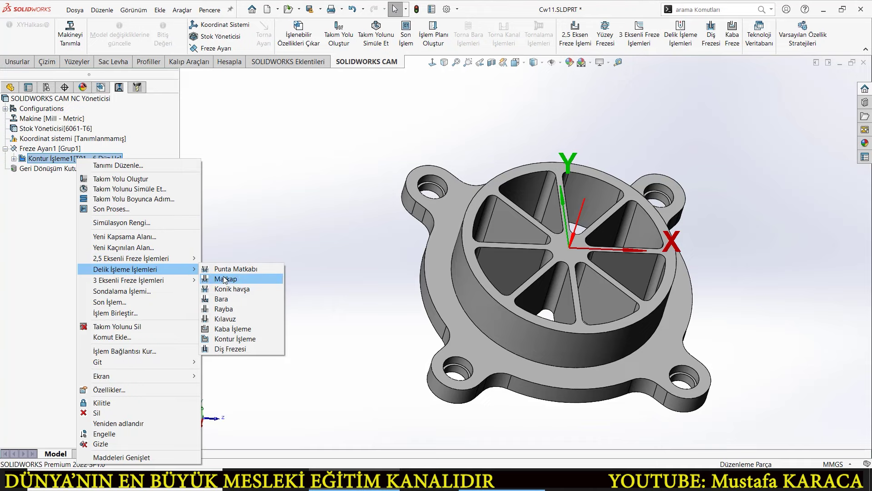
click(223, 278)
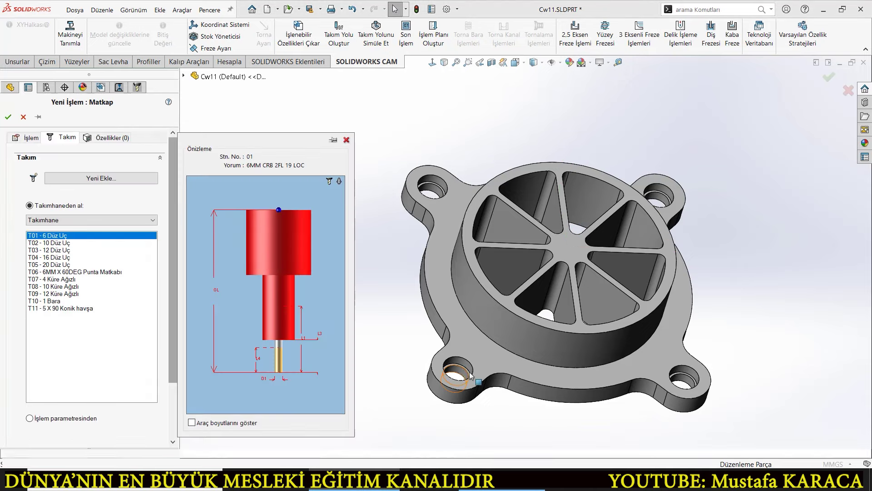
scroll(463, 368, down, 5)
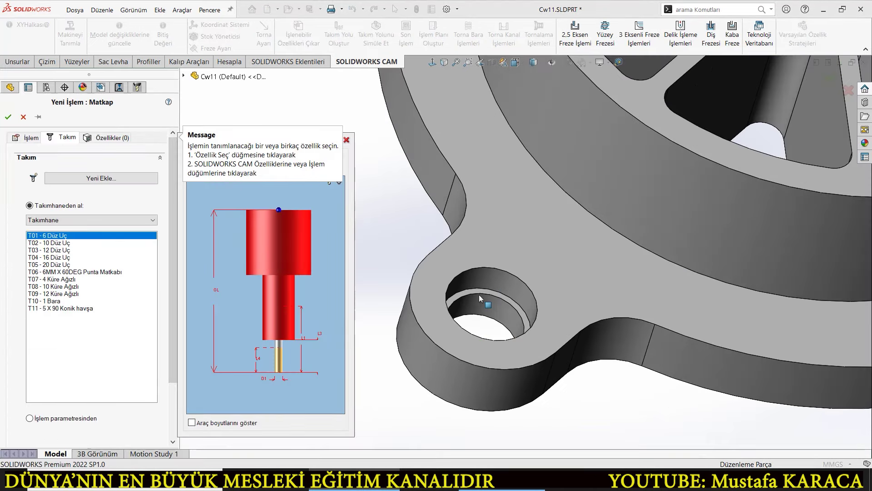
scroll(486, 364, up, 3)
scroll(463, 356, up, 2)
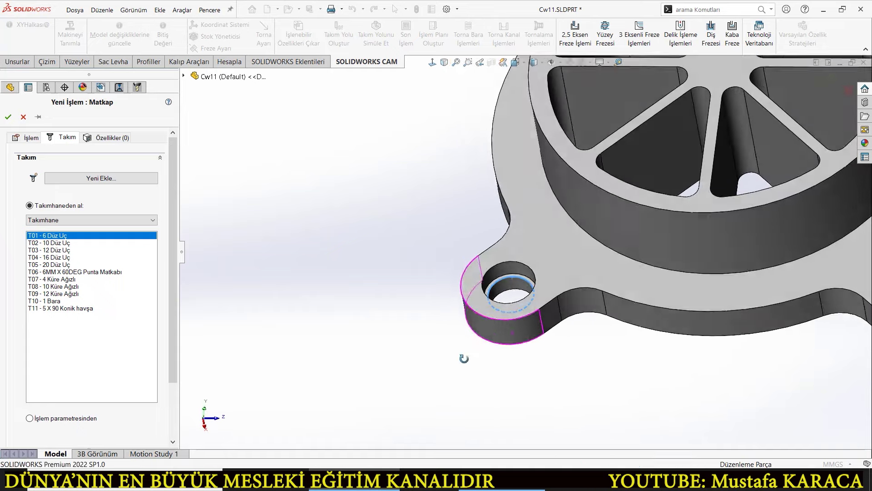
Step: Add the 12.0 mm jobber drill T14 - 12x118° Matkap as the drilling tool
click(93, 177)
click(142, 29)
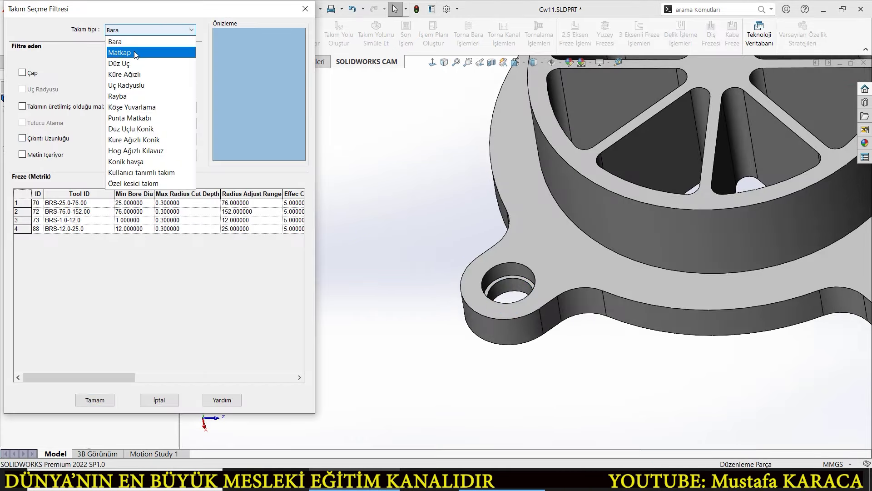
click(132, 45)
scroll(81, 289, down, 8)
scroll(81, 289, down, 10)
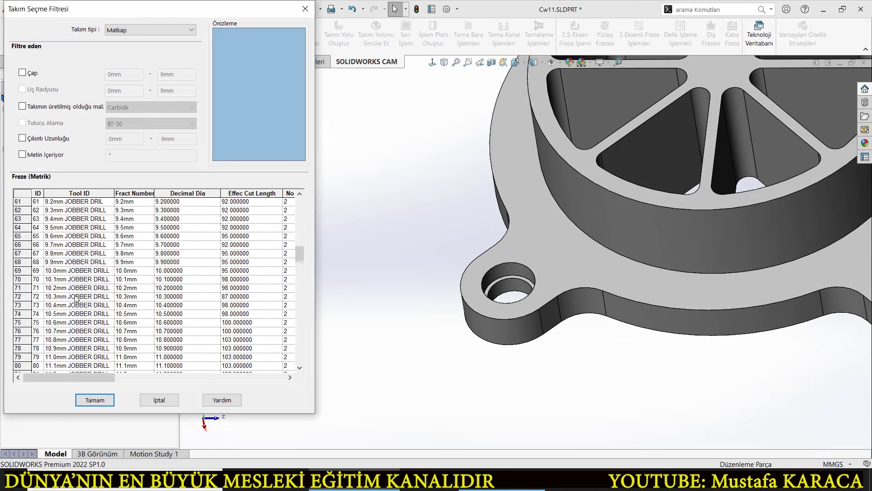
scroll(74, 303, down, 7)
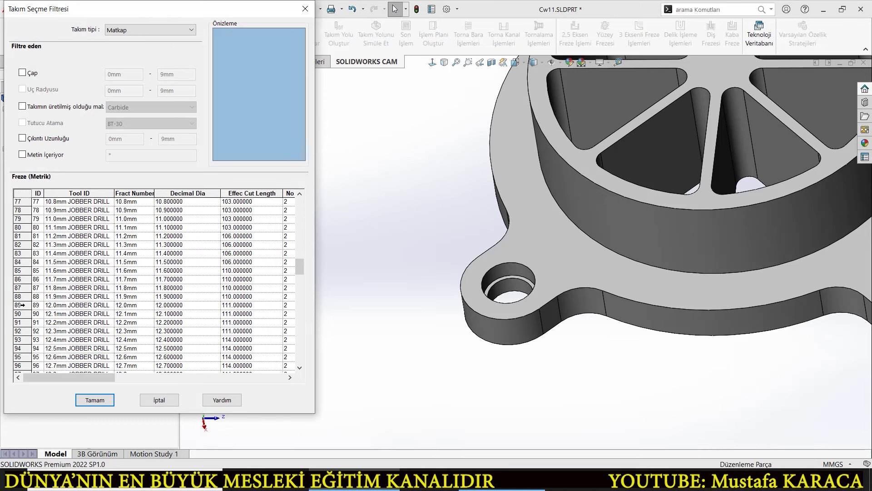
click(21, 304)
click(95, 400)
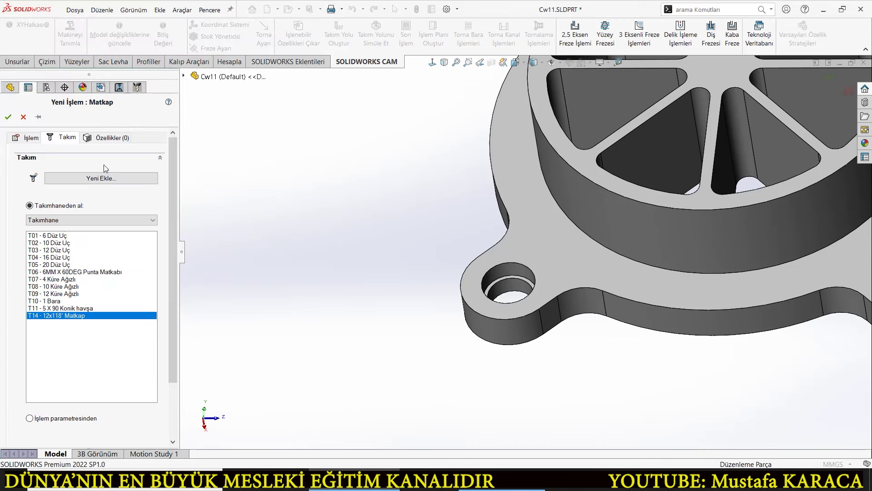
click(109, 138)
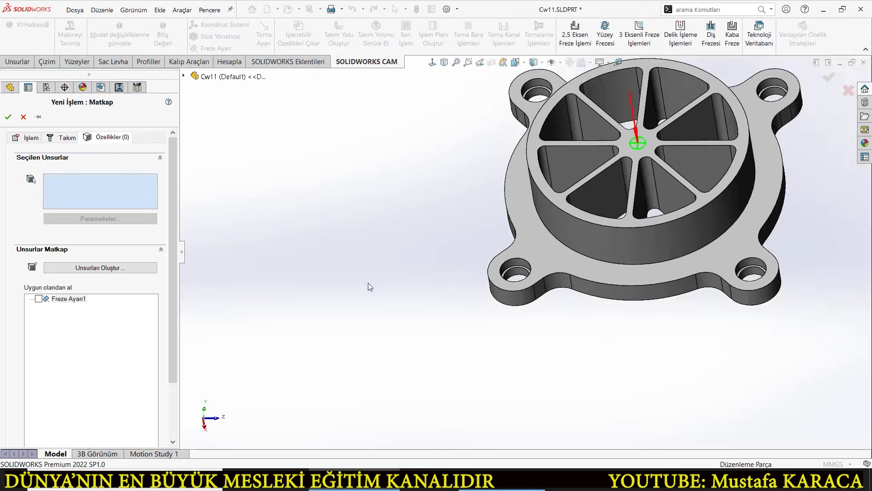
Step: Define Delik1 as a 15mm blind hole on the lower-left mounting hole and create its Matkap1 drilling operation
click(92, 267)
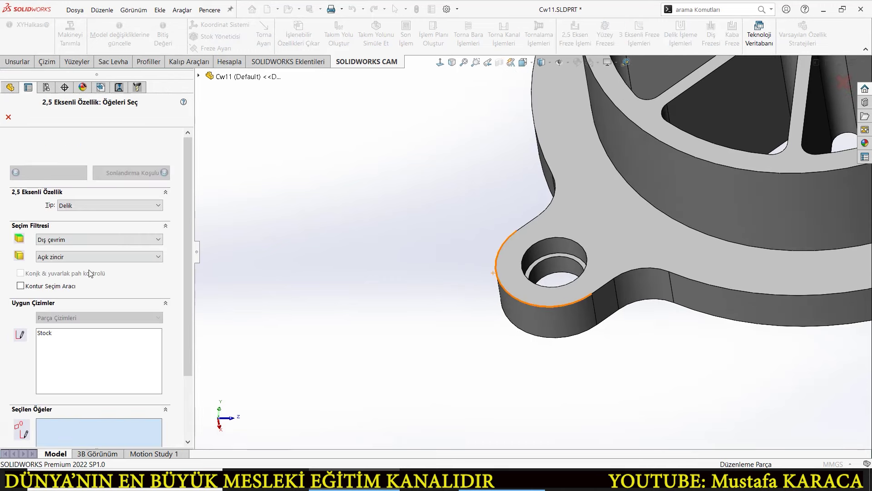
click(536, 242)
click(129, 172)
text(15)
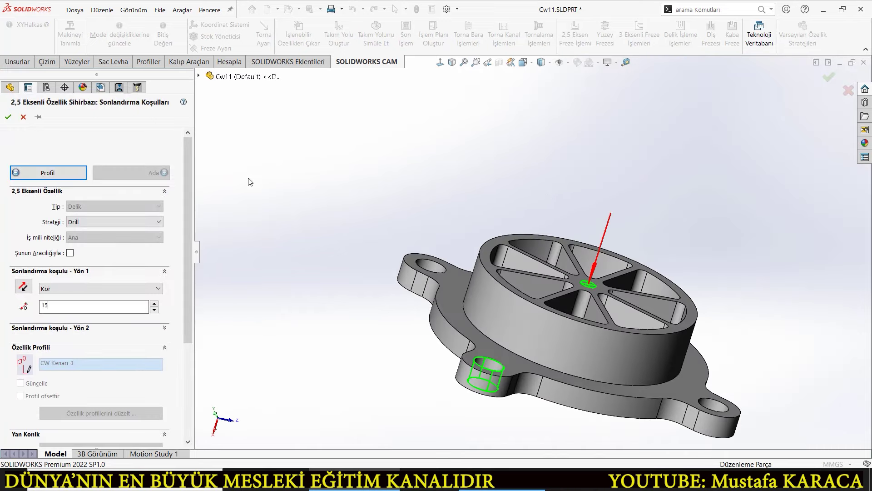
key(Return)
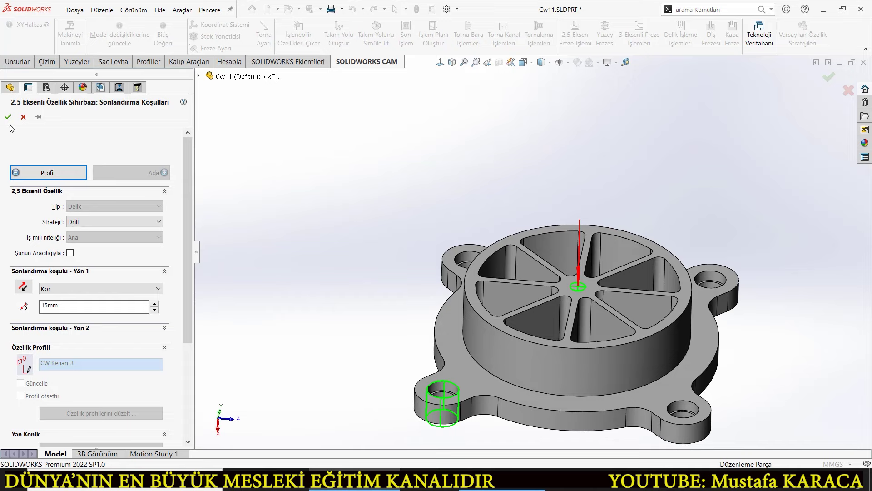
click(13, 116)
click(8, 117)
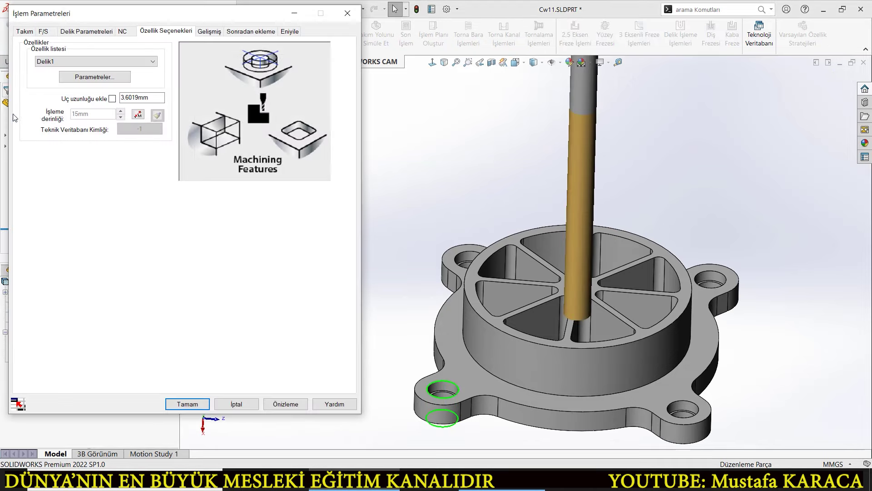
Step: Accept Matkap1's parameters, generate its drilling toolpath, and bring up the Delik1 feature's options
click(25, 31)
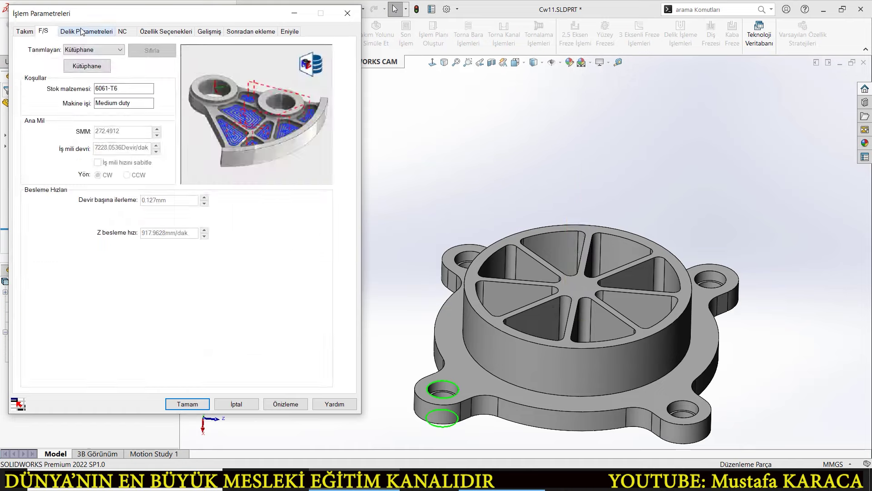
click(87, 31)
click(187, 404)
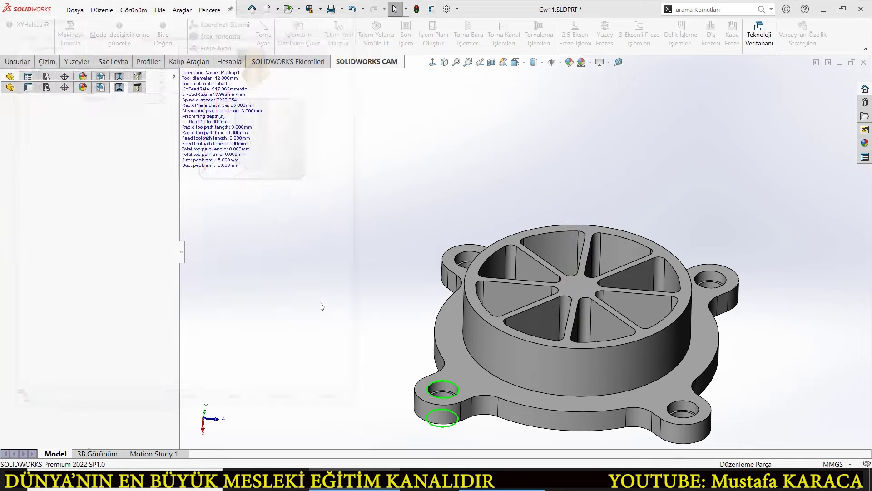
right_click(104, 174)
click(135, 190)
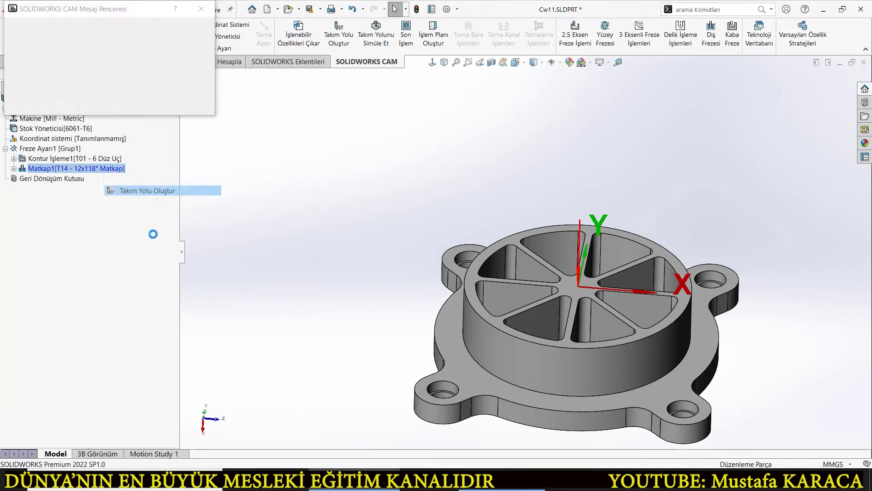
middle_drag(369, 421, 534, 413)
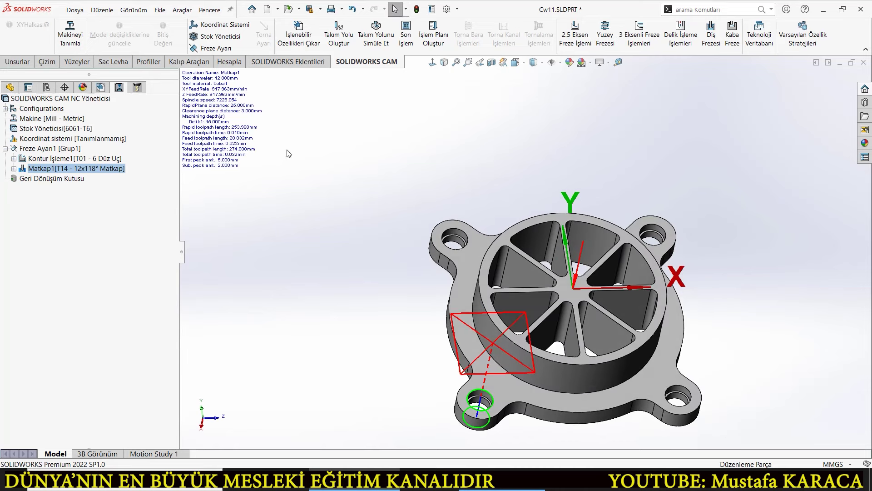
click(101, 88)
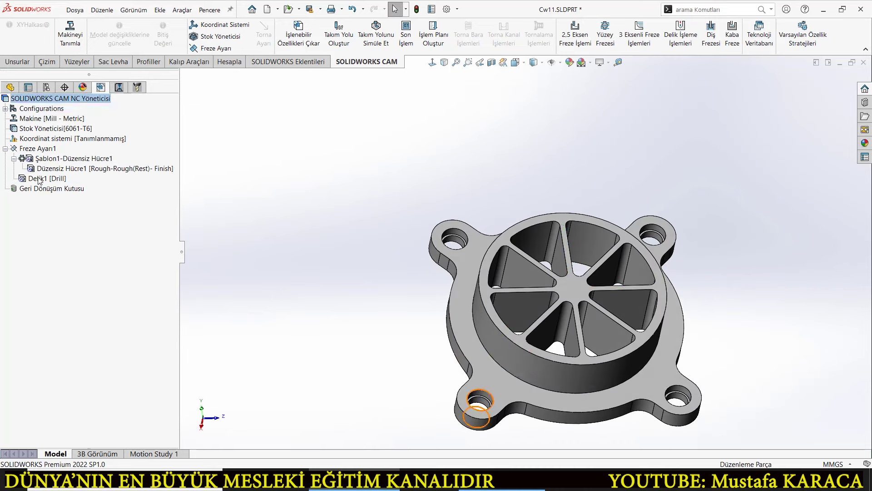
right_click(39, 178)
mouse_move(100, 195)
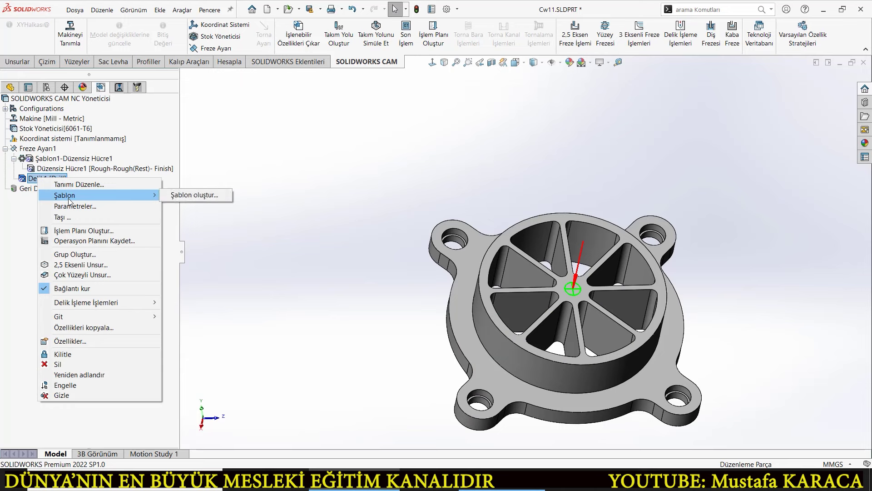
Step: Start a Dairesel Şablon (circular pattern) for Delik1 and activate its axis selection box
click(188, 196)
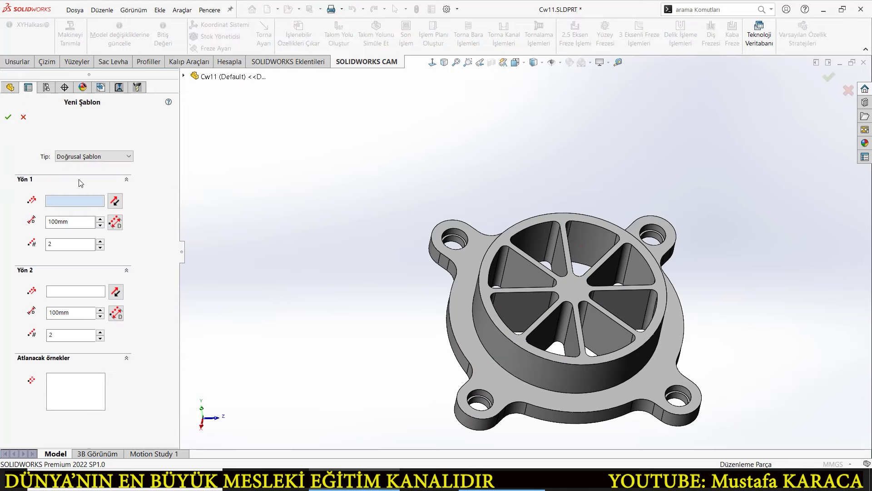
click(91, 156)
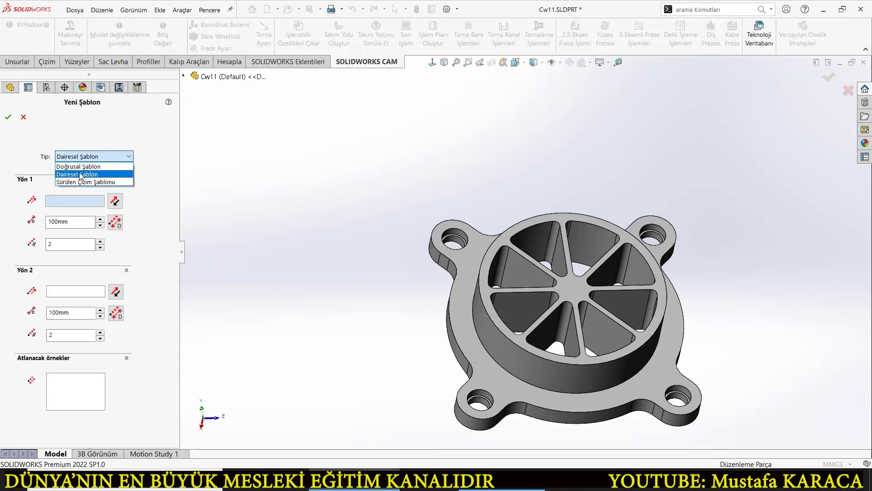
click(79, 172)
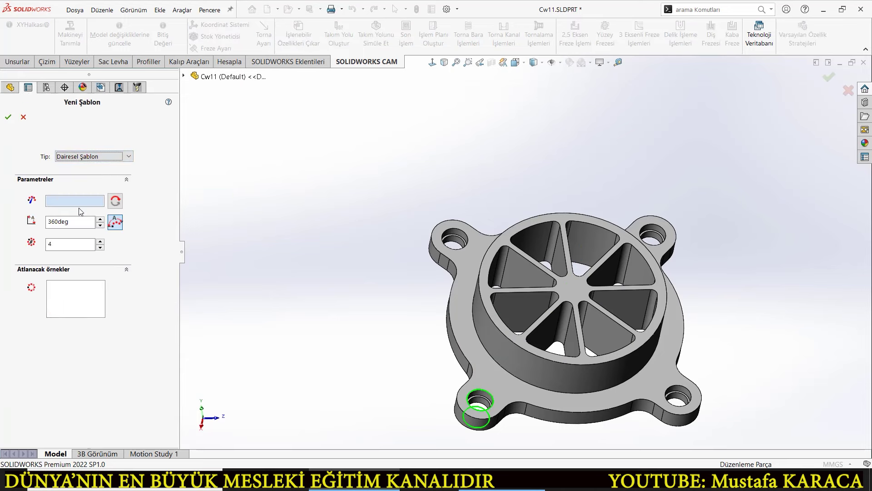
click(19, 119)
right_click(43, 179)
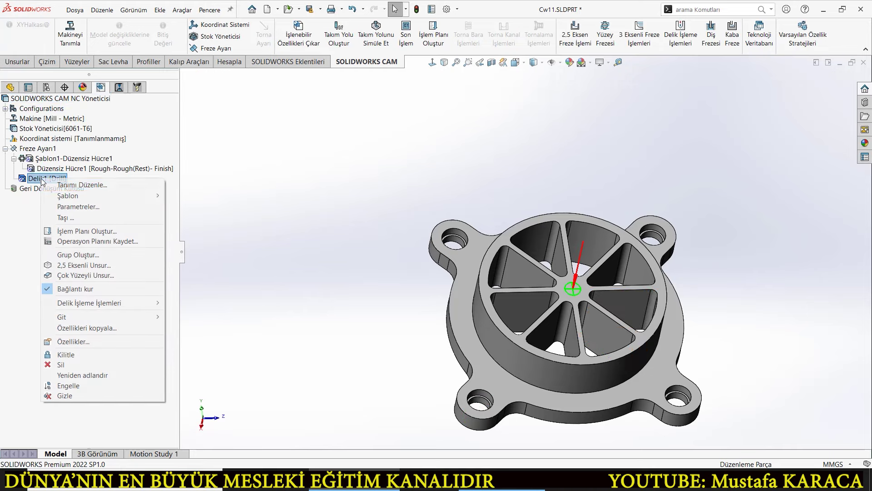
mouse_move(67, 196)
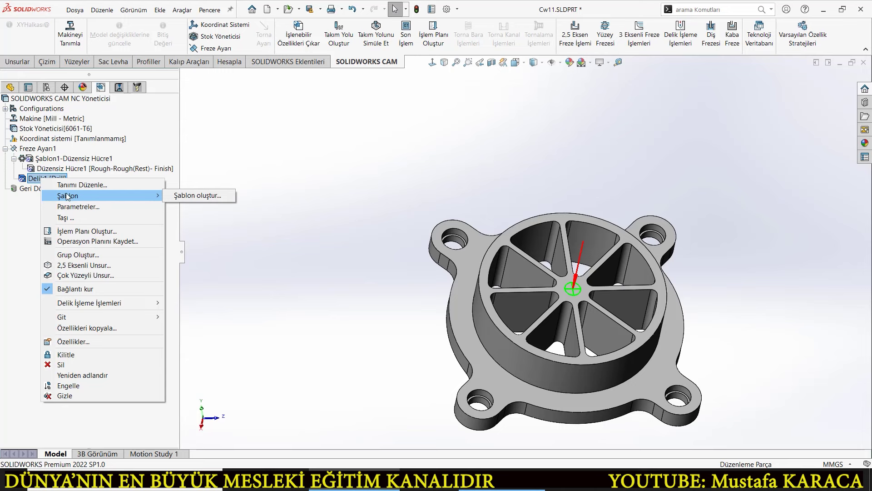
click(188, 196)
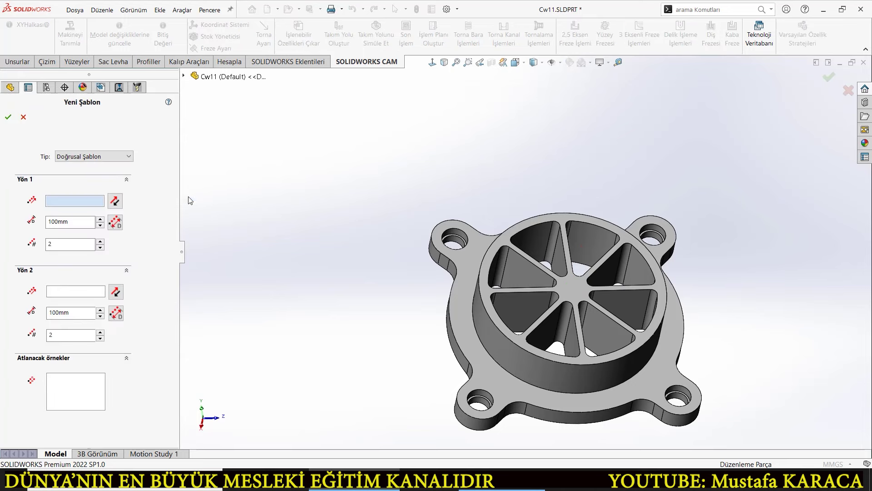
click(77, 157)
click(76, 174)
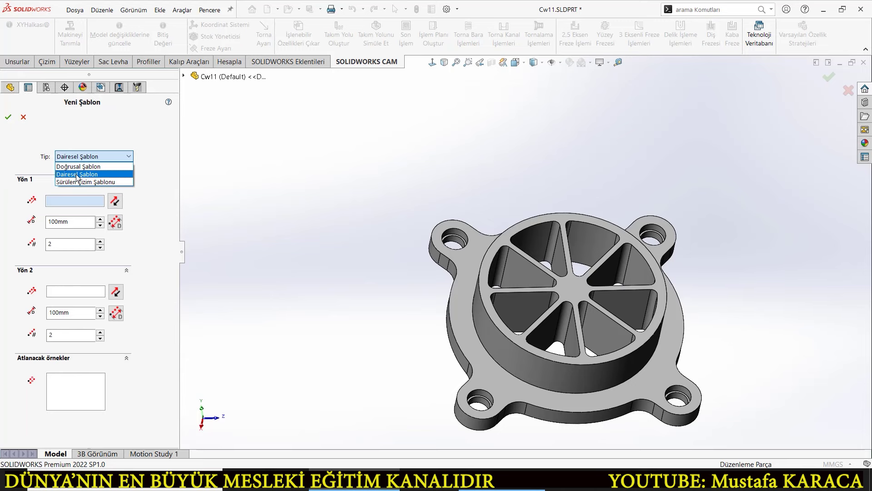
click(65, 201)
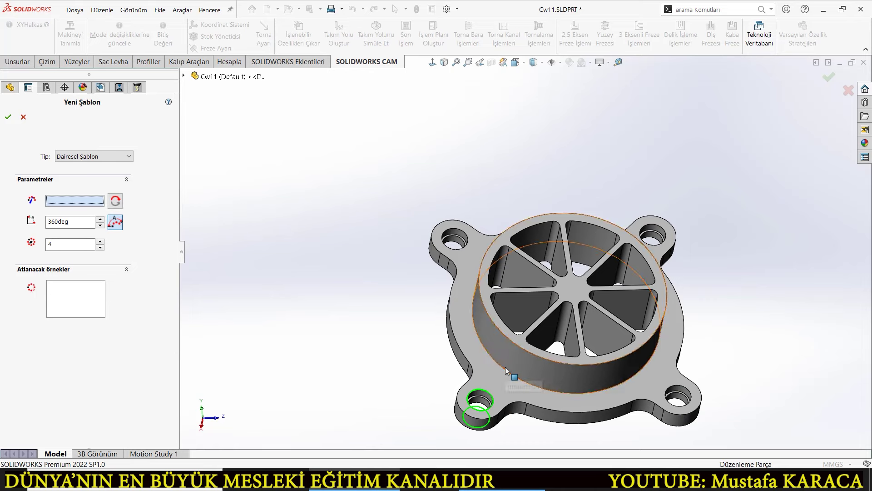
Step: Select the central circular edge CW Edge-3 as the pattern axis and inspect the preview
click(454, 339)
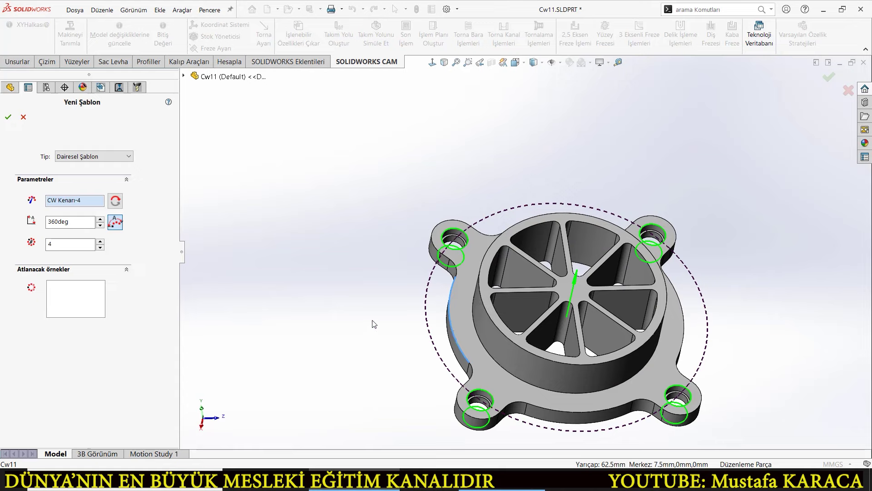
click(479, 339)
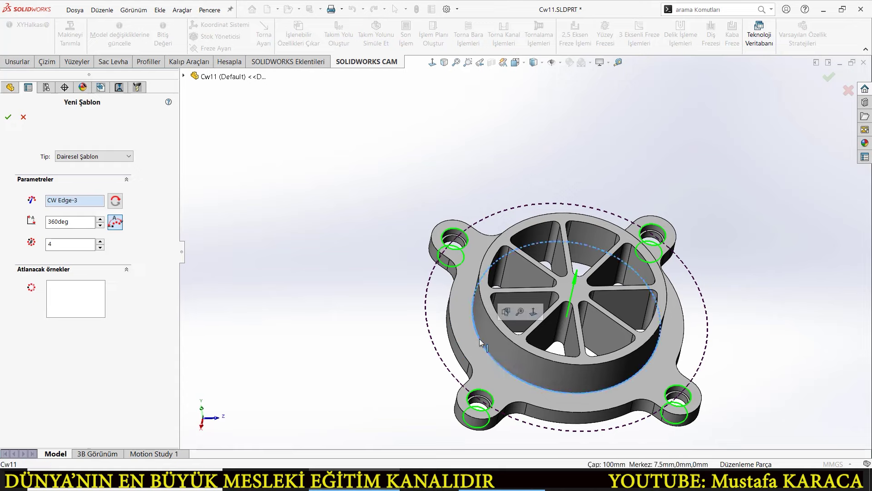
middle_drag(478, 339, 449, 363)
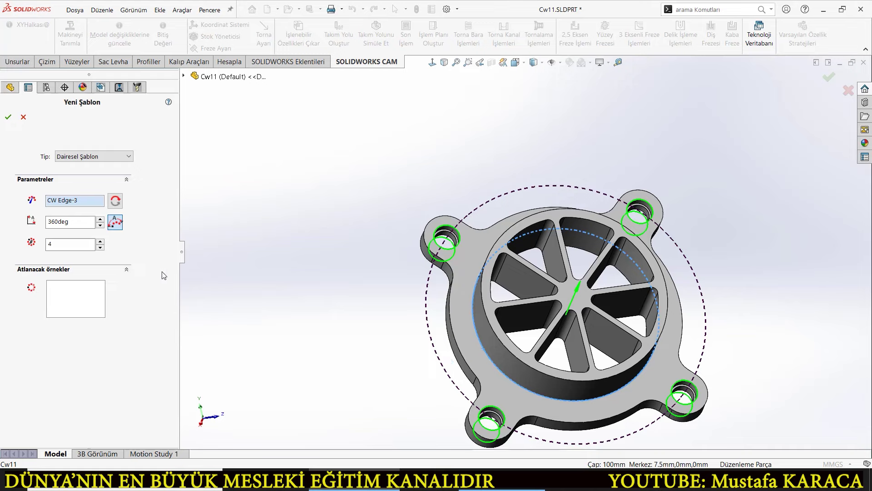
scroll(102, 244, up, 4)
scroll(102, 243, up, 2)
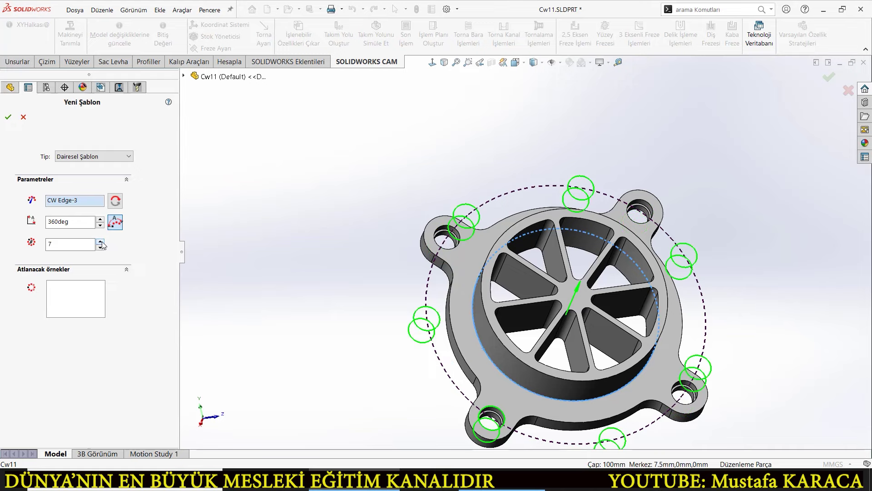
scroll(102, 243, up, 1)
scroll(102, 244, up, 1)
scroll(102, 244, up, 2)
scroll(101, 245, up, 2)
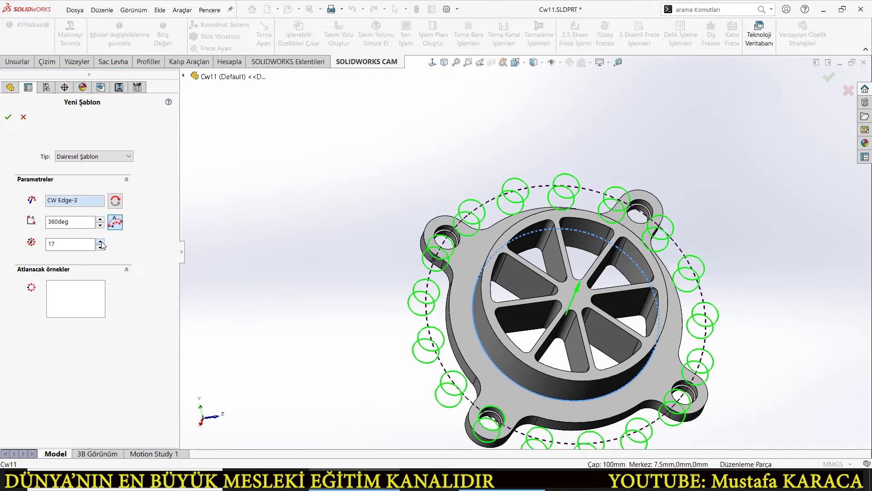
scroll(102, 244, up, 2)
scroll(102, 244, up, 2)
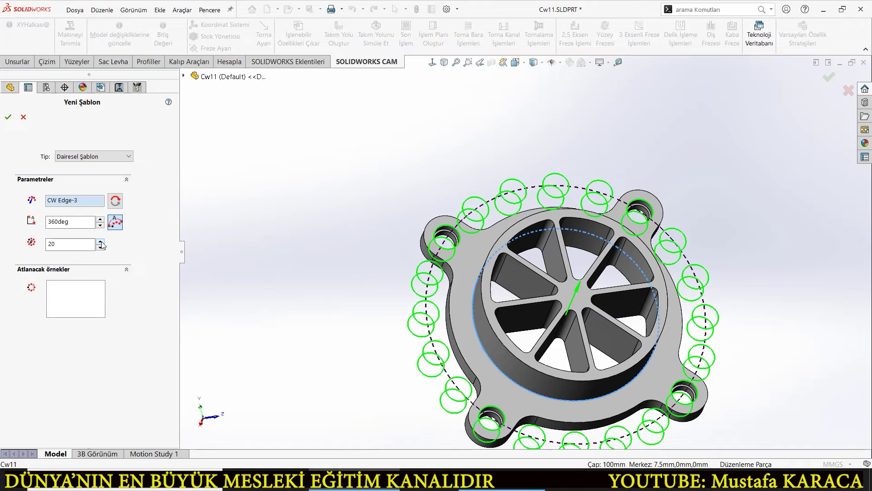
middle_drag(404, 298, 390, 315)
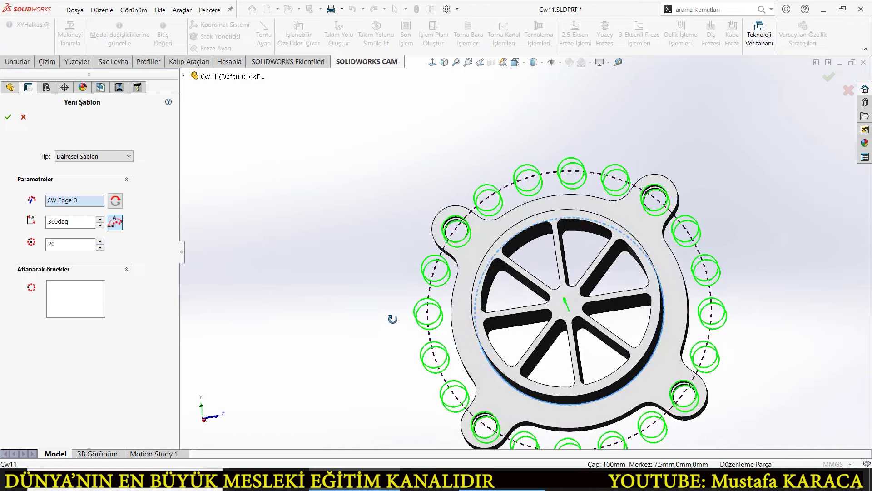
Step: Set the circular pattern to 4 instances over 360deg and accept it
click(48, 244)
double_click(48, 243)
text(4)
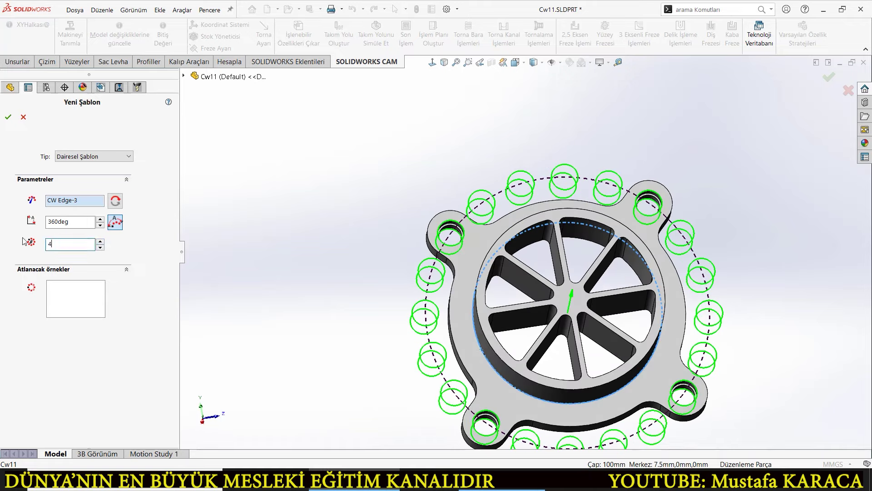
key(Tab)
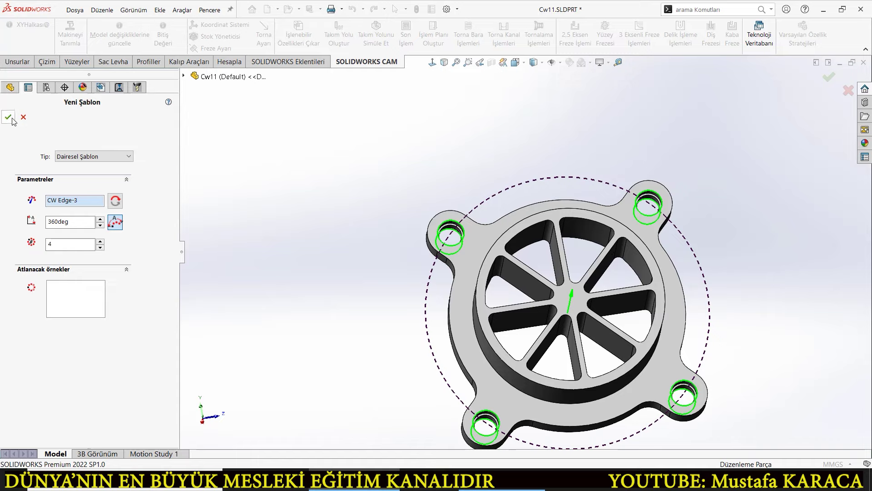
click(9, 118)
Step: Inspect Matkap1's toolpath on the four corner holes, then bring up the Welcome window
click(124, 91)
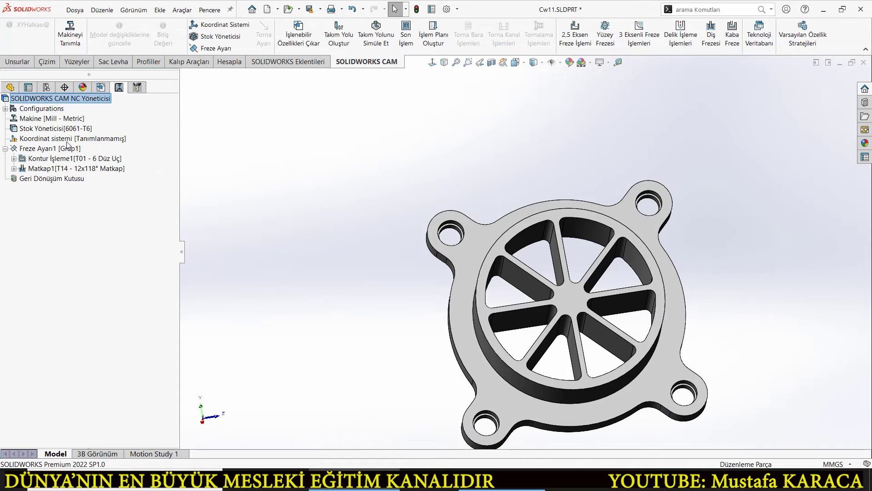
click(81, 168)
middle_drag(443, 346, 588, 282)
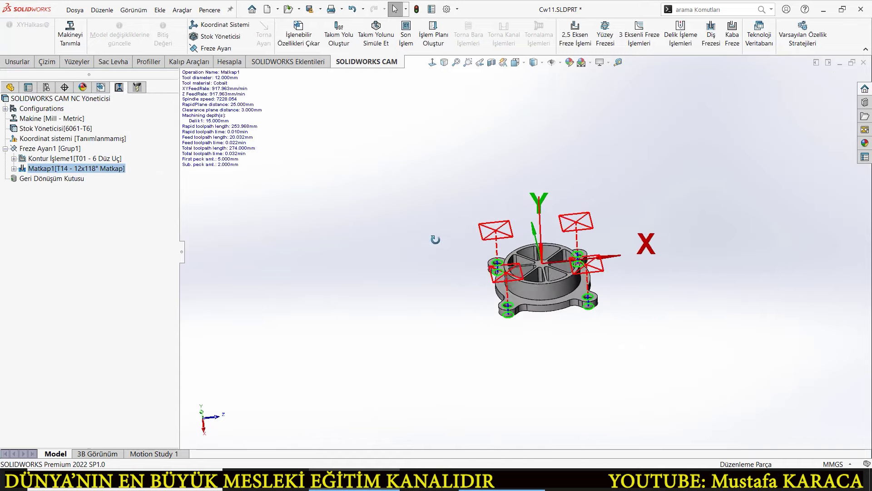
scroll(588, 283, down, 3)
scroll(590, 309, down, 3)
scroll(593, 335, down, 3)
scroll(594, 336, up, 3)
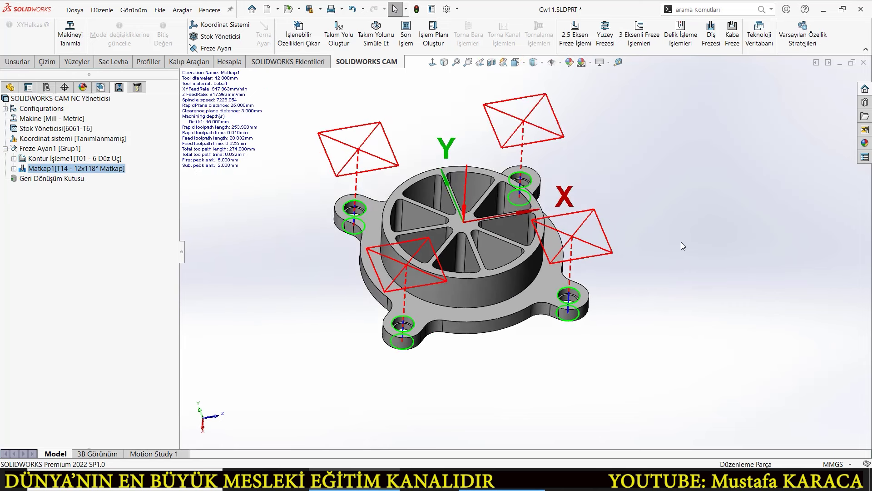
click(252, 9)
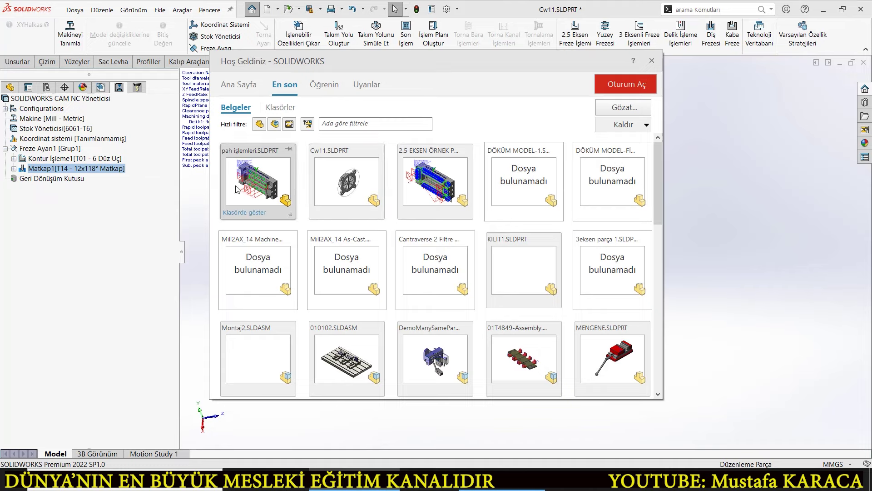
Step: Open pah işlemleri.SLDPRT and show the Freze Ayarı1 options in the CAM operation tree
key(Escape)
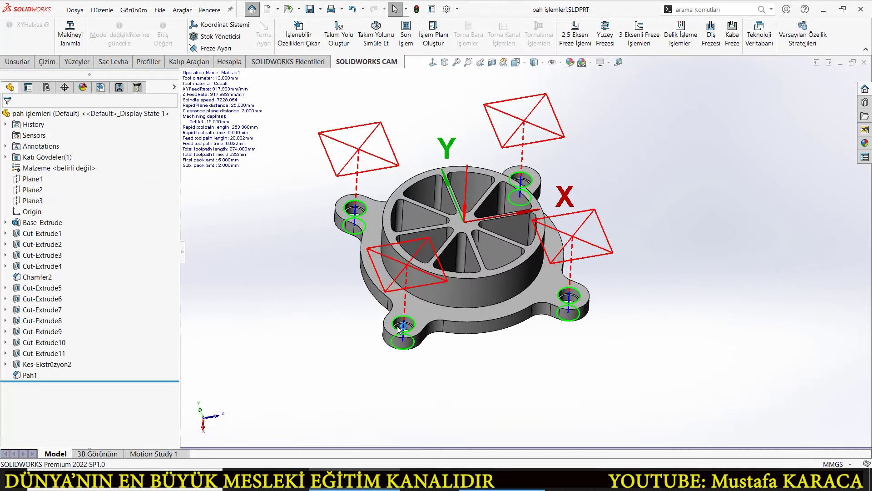
middle_drag(399, 326, 348, 309)
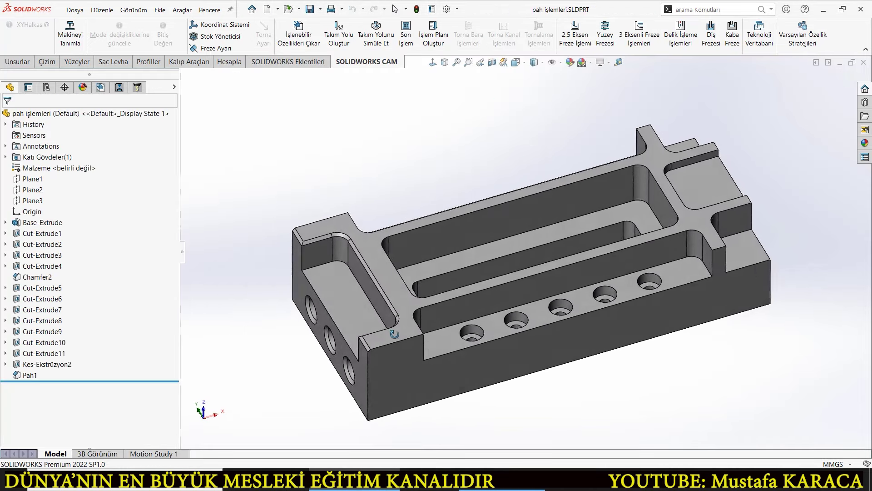
click(119, 87)
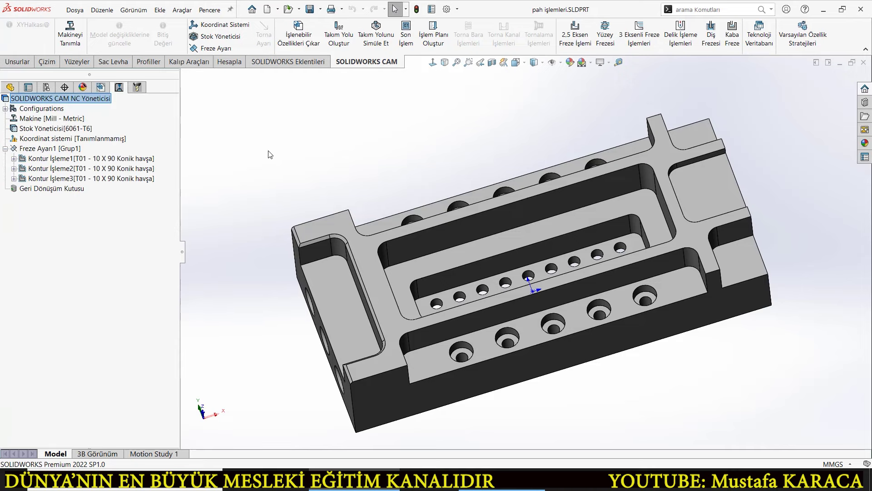
right_click(46, 152)
mouse_move(99, 212)
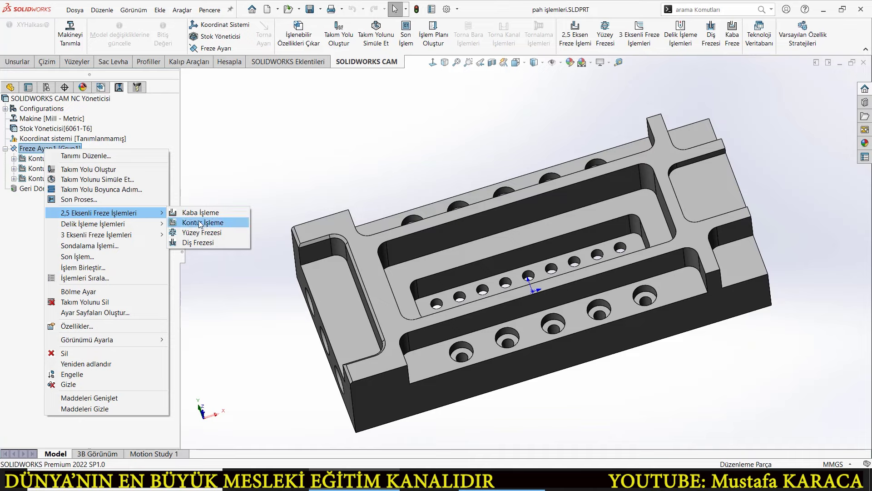
Step: Add a new contour operation on the countersunk hole using the T02 - 10 Düz Uç tool
click(202, 226)
scroll(478, 318, down, 5)
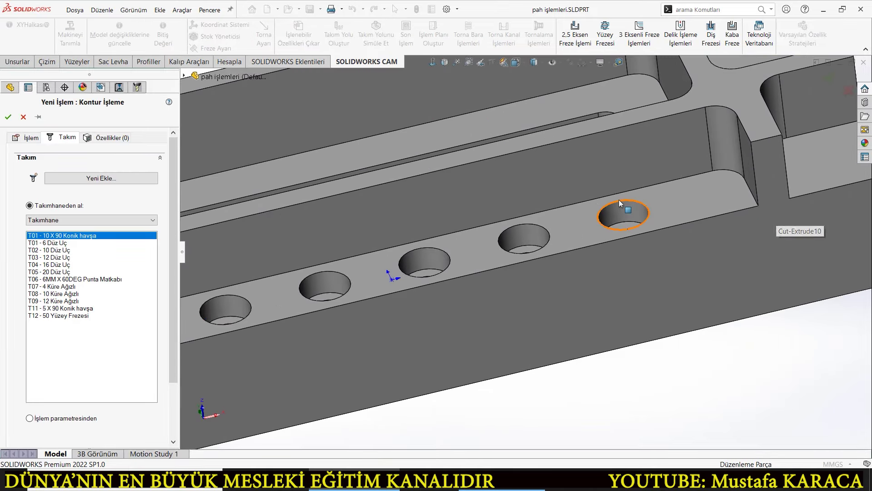
click(619, 200)
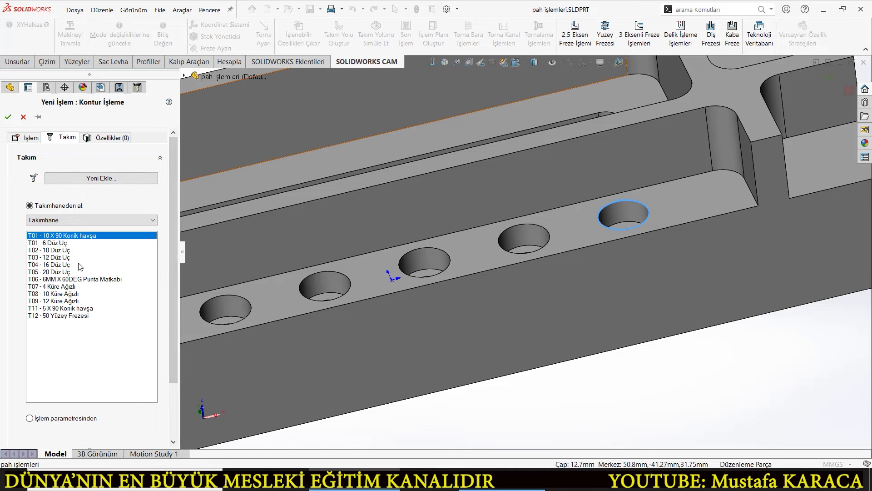
click(60, 250)
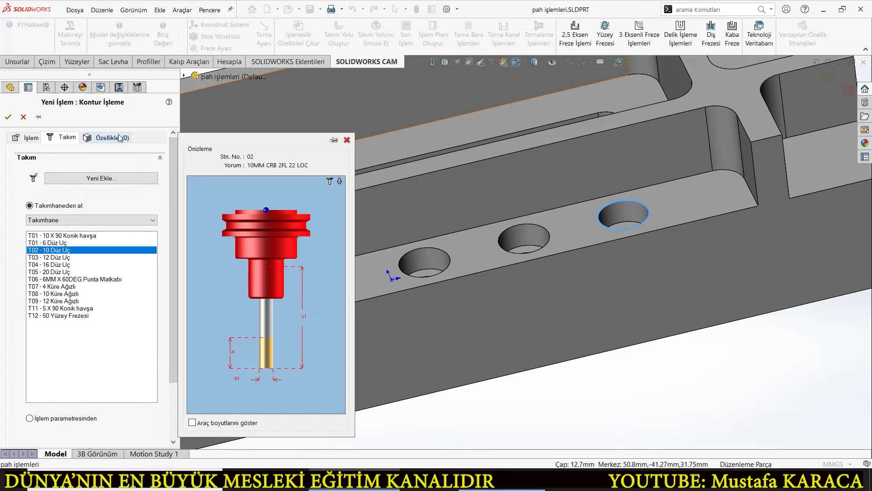
click(113, 137)
Step: Define a 2.5-axis feature on the rightmost hole's top edge, ending at the counterbore face
click(96, 267)
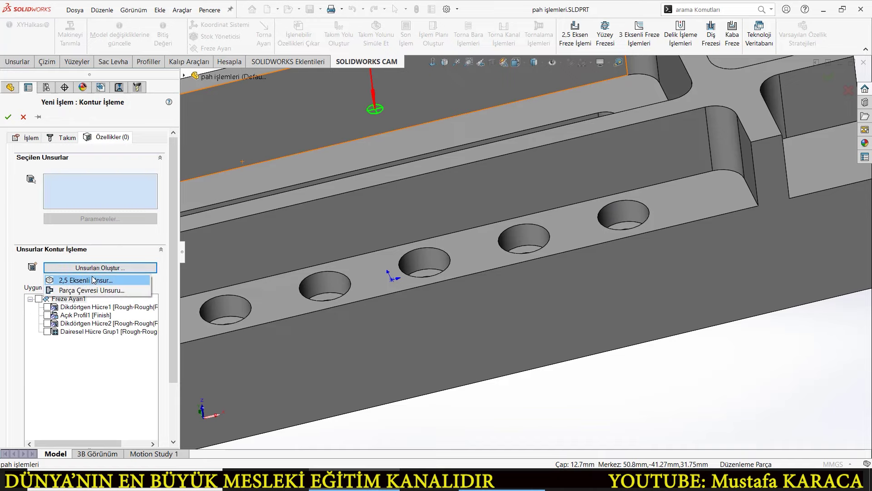
click(95, 281)
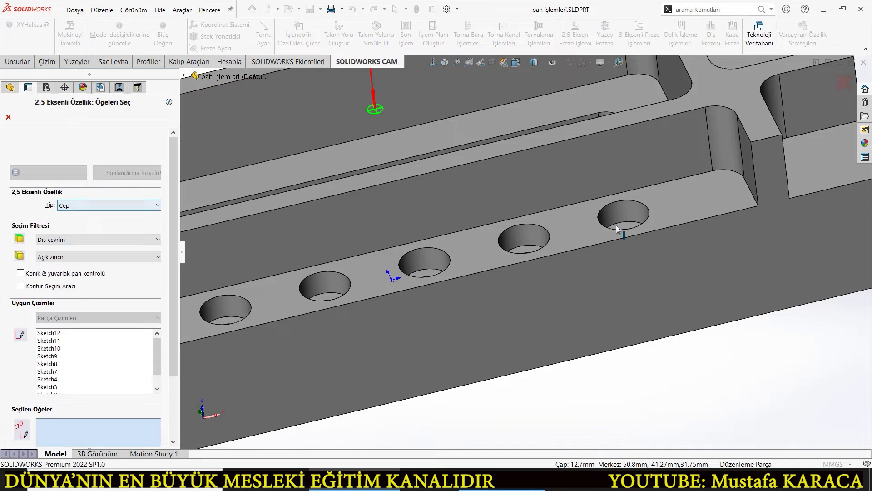
click(625, 201)
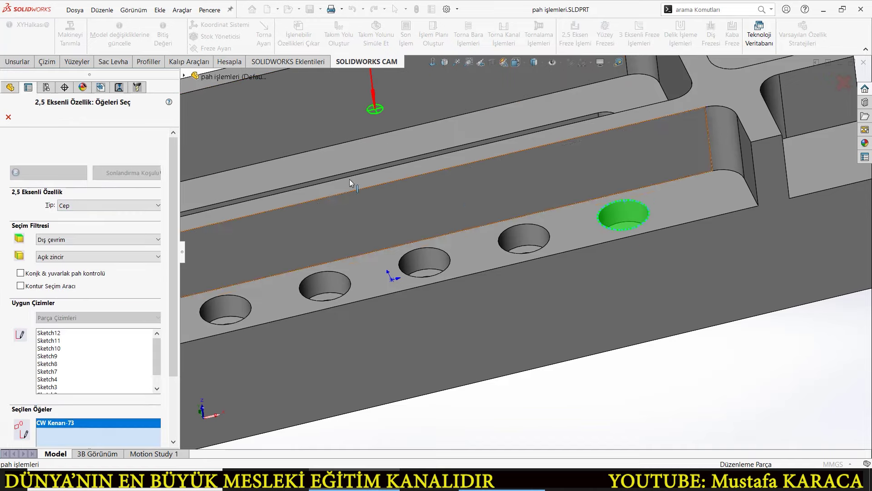
click(127, 172)
scroll(586, 211, up, 2)
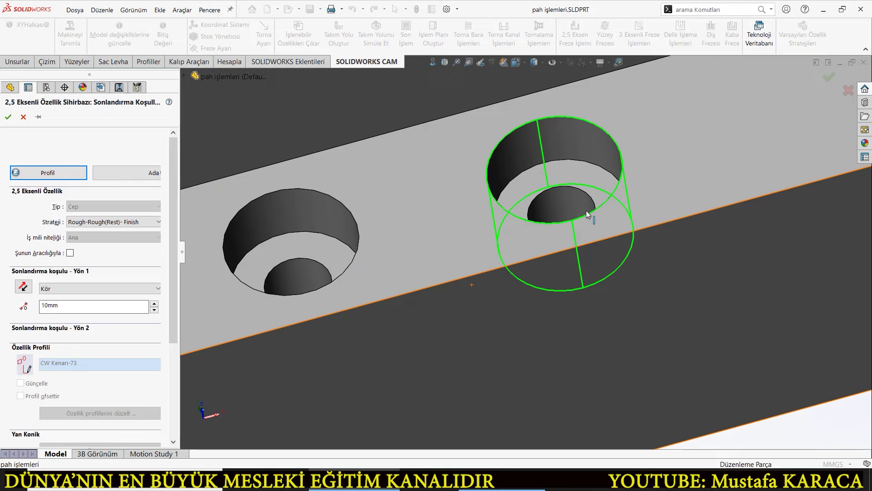
click(582, 180)
scroll(559, 196, up, 2)
scroll(535, 210, up, 1)
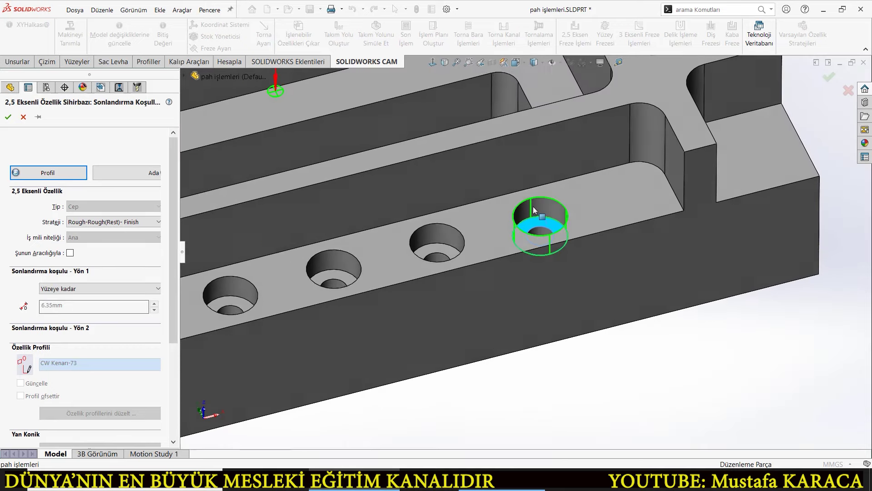
click(8, 117)
Step: Confirm the new contour operation Kontur İşleme4 and generate its toolpath
click(7, 118)
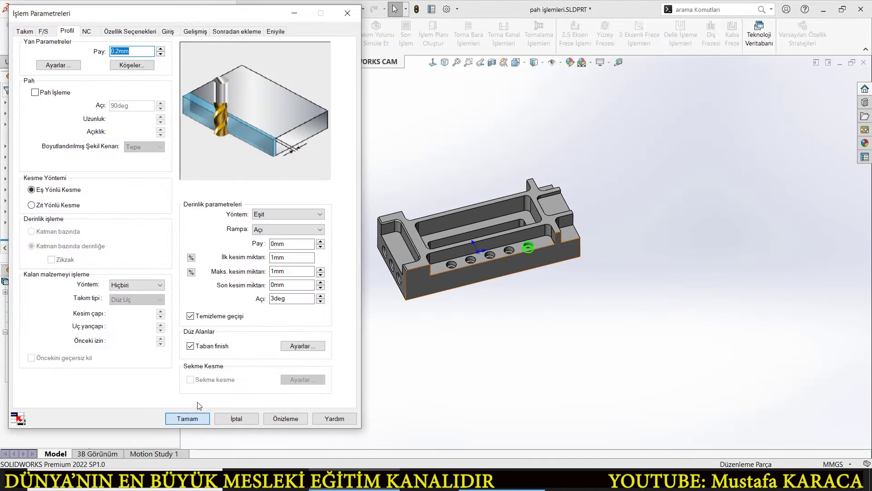
click(187, 418)
right_click(92, 190)
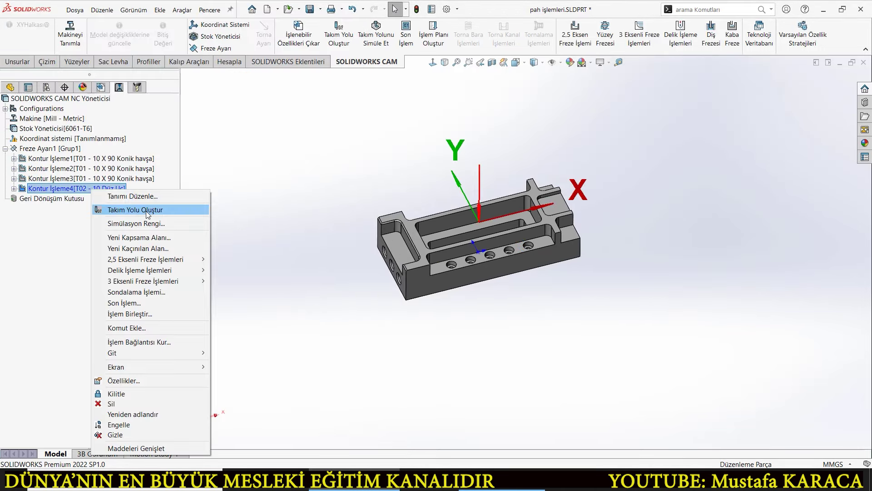
click(135, 209)
scroll(511, 245, up, 5)
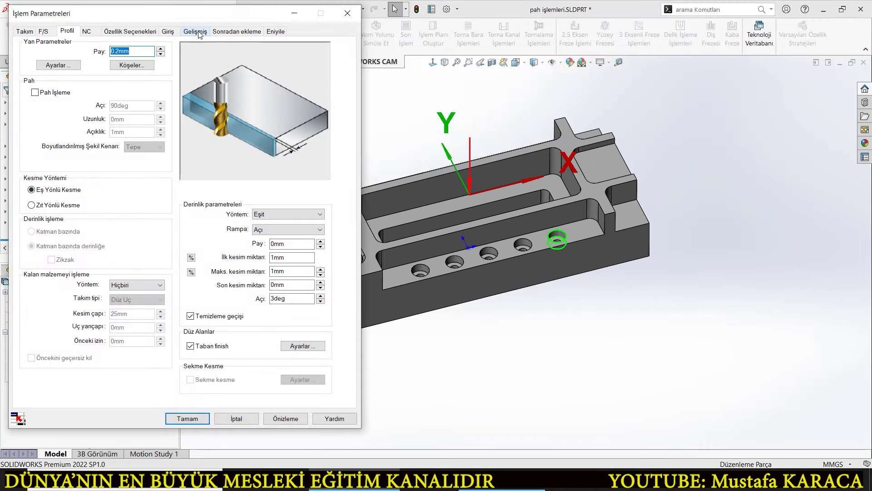
Step: Set Kontur İşleme4's lead-in type to Hiçbiri and regenerate its toolpath
click(167, 31)
click(114, 113)
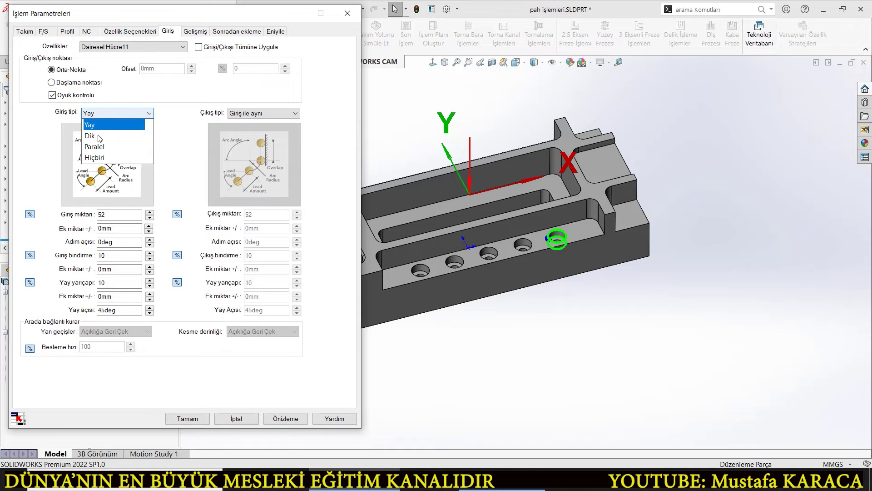
click(101, 158)
click(180, 419)
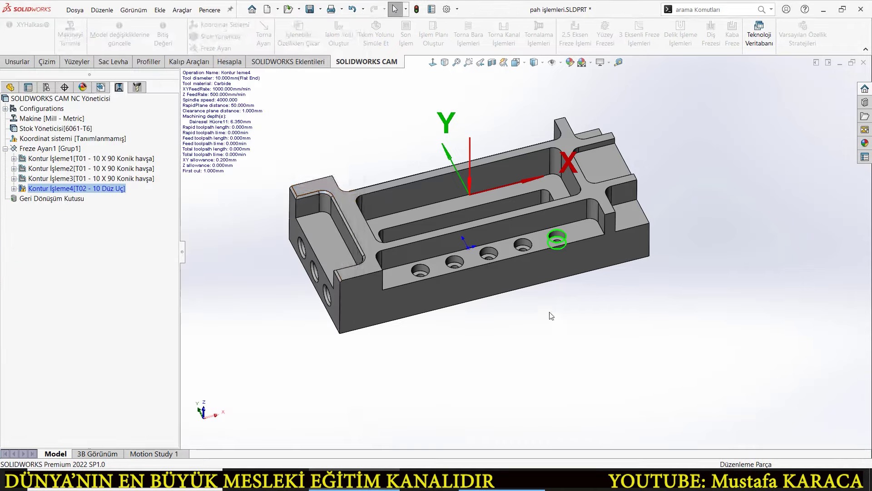
right_click(102, 189)
click(142, 210)
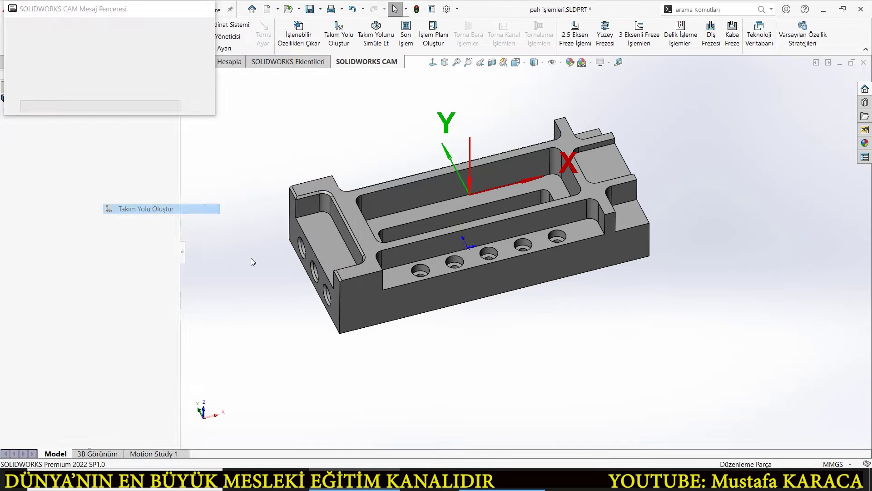
scroll(590, 240, down, 5)
scroll(598, 241, down, 3)
scroll(595, 272, up, 3)
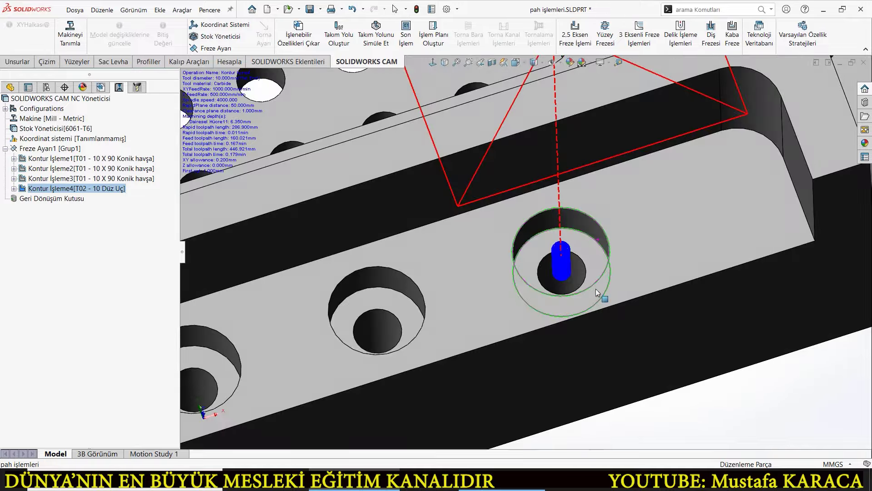
scroll(552, 279, up, 4)
scroll(552, 279, up, 3)
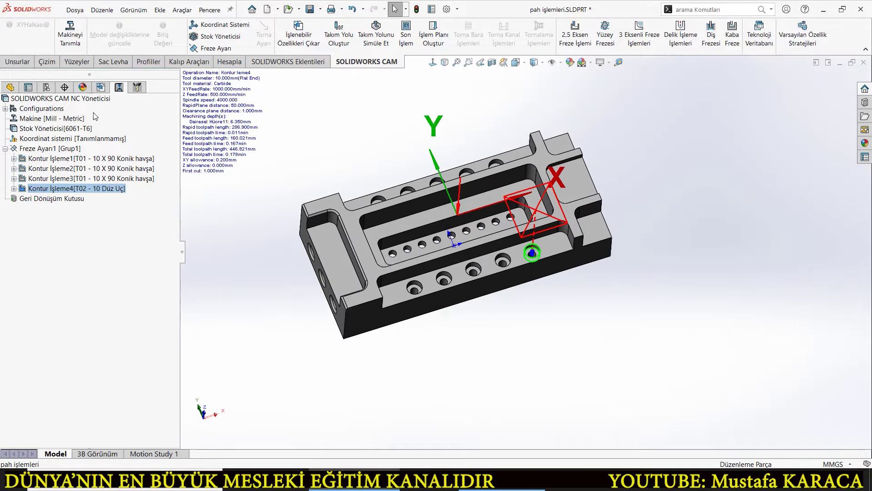
Step: Start creating a pattern (Şablon oluştur) for the Dairesel Hücre11 feature
click(101, 88)
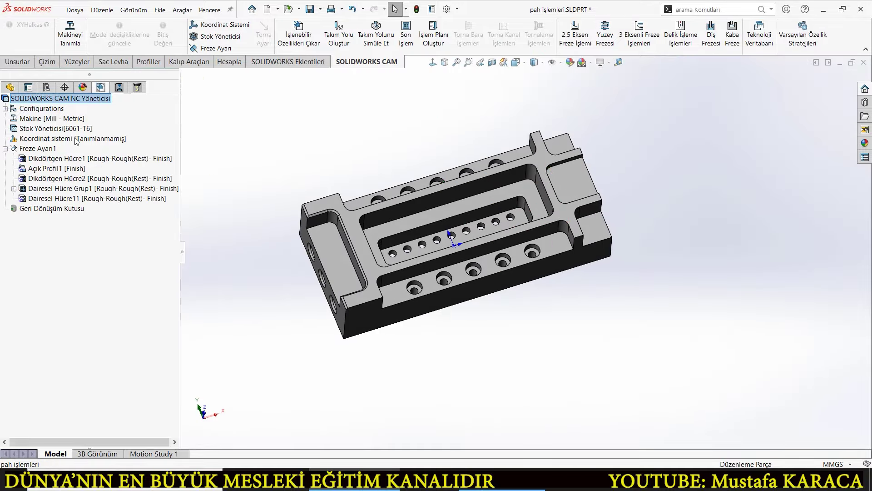
right_click(67, 200)
mouse_move(126, 217)
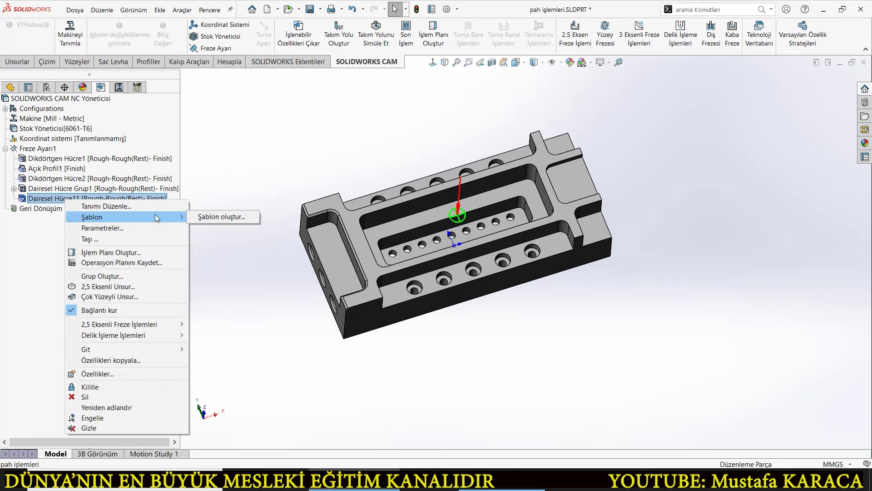
click(217, 218)
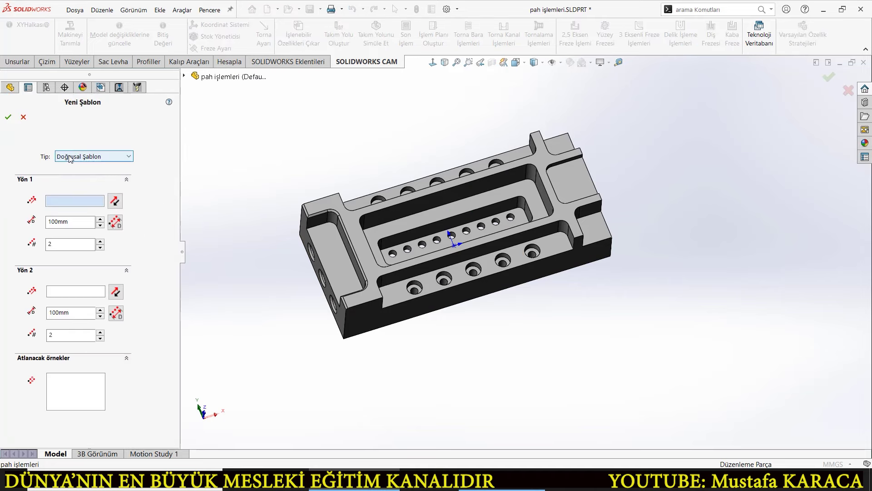
Step: Set the pattern's first direction to the front long edge CW Kenarı-89 and bring up the Ölçüm tool
mouse_move(204, 255)
middle_down()
mouse_move(286, 247)
mouse_move(271, 254)
middle_up()
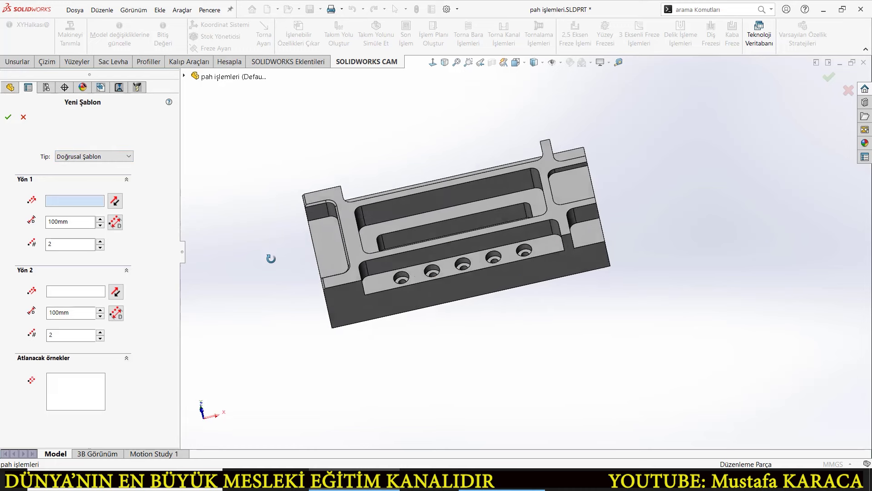
scroll(339, 263, down, 3)
scroll(338, 263, up, 1)
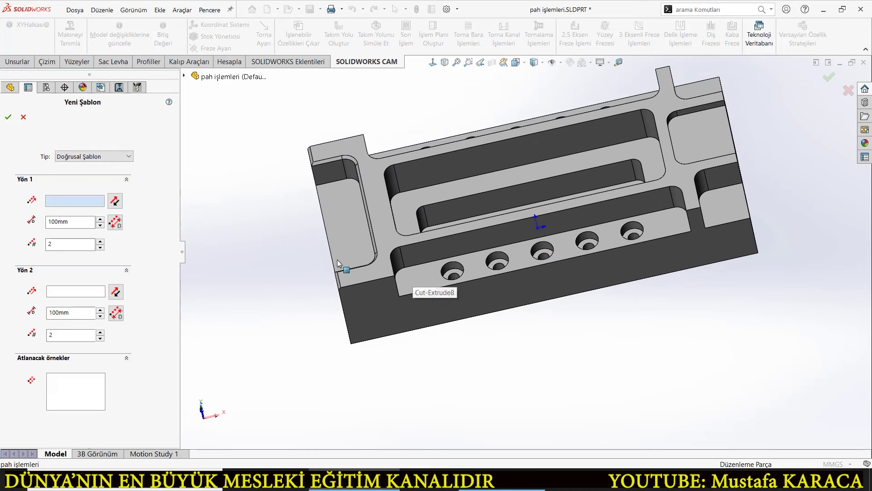
click(68, 201)
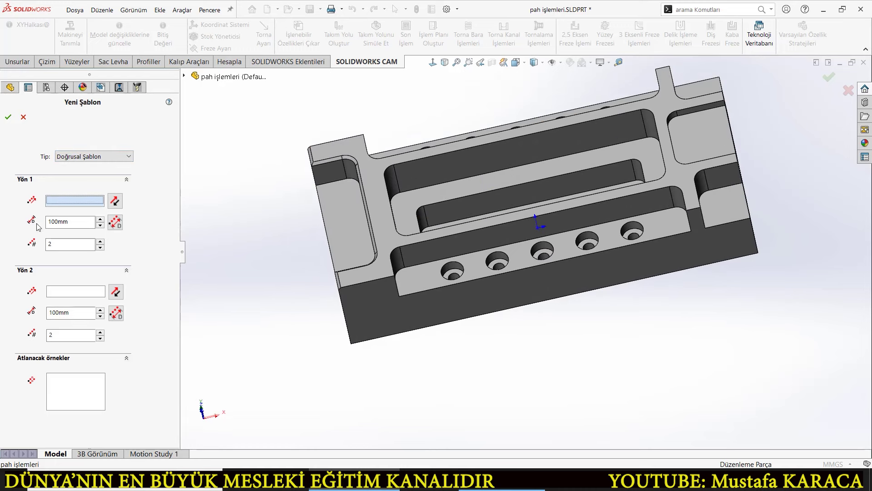
click(449, 285)
key(z)
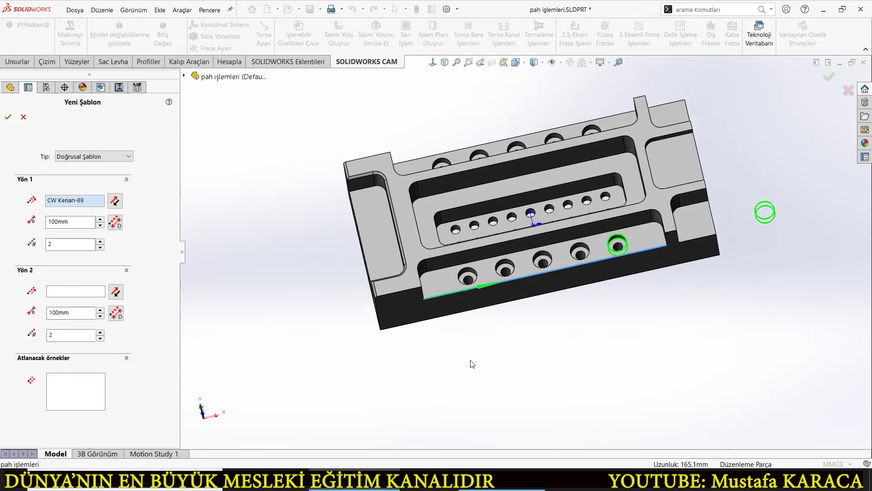
click(715, 217)
key(z)
key(z)
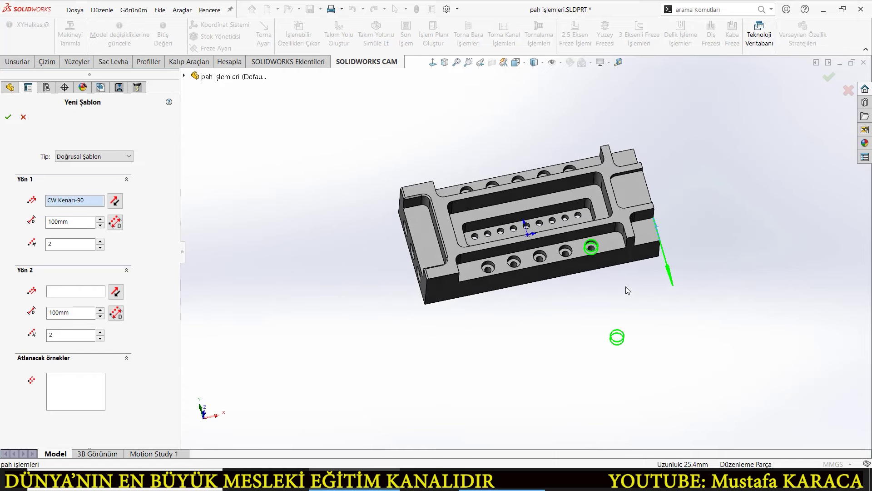
click(578, 256)
middle_drag(430, 353, 414, 356)
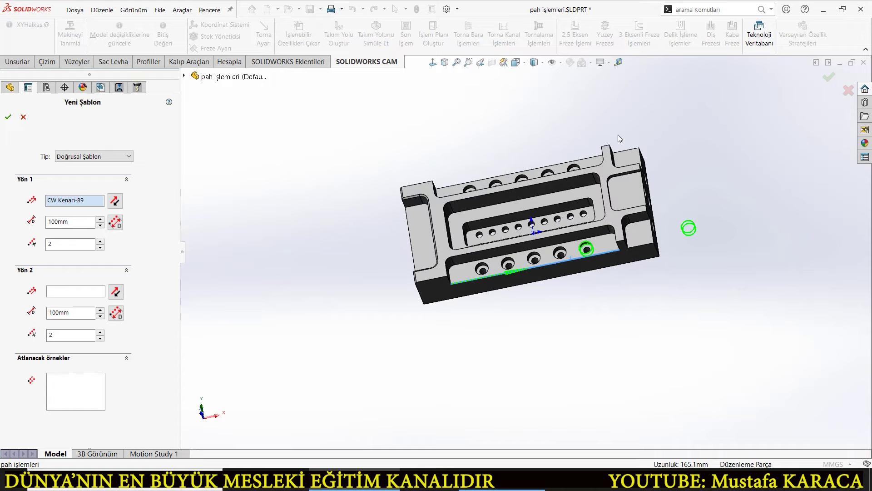
click(620, 64)
scroll(572, 241, down, 6)
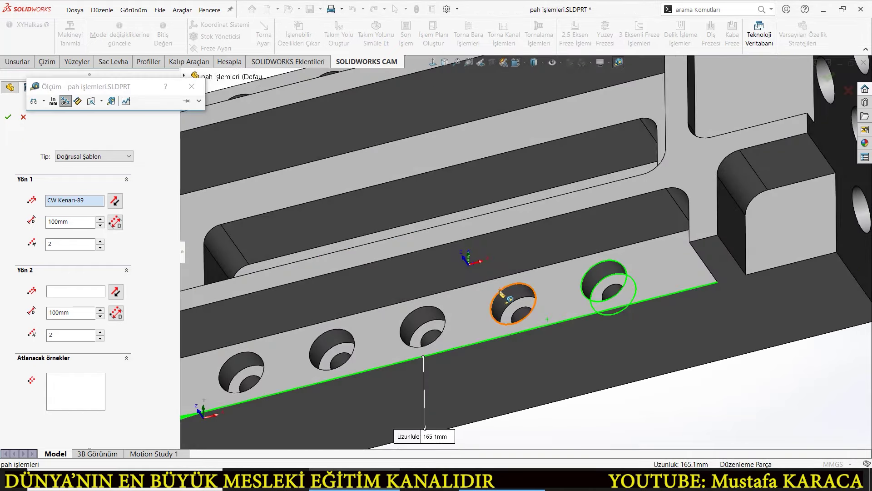
Step: Measure two neighbouring countersunk hole edges (12.7mm diameter), then close the Ölçüm tool
click(502, 294)
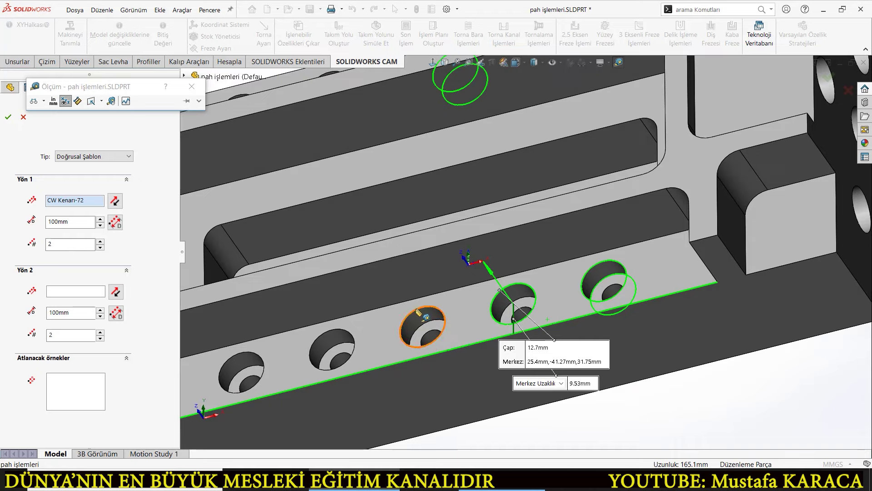
click(414, 316)
key(f)
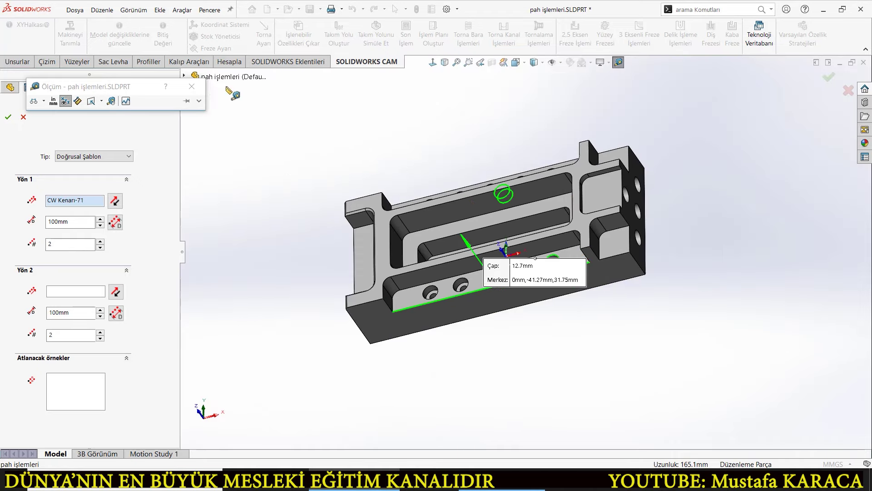
click(190, 87)
text(12,7)
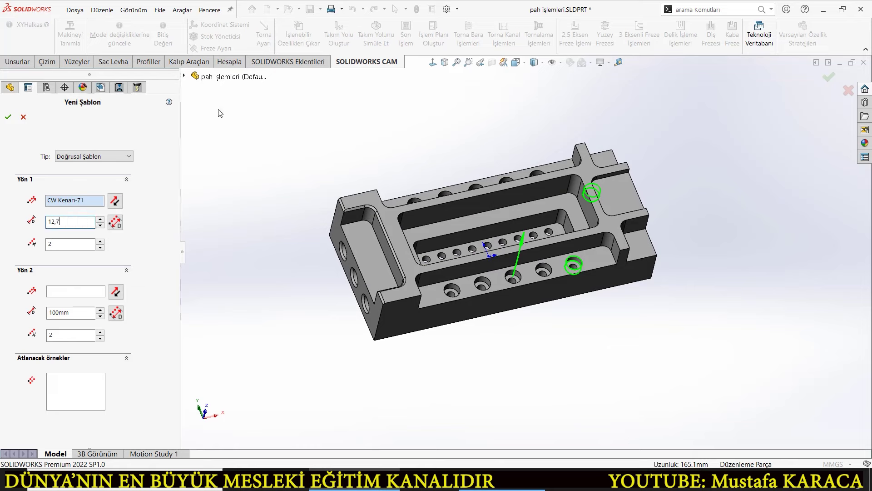
Step: Keep the 12.7mm spacing, set Direction 1 along the long bottom edge, and accept the Şablon1 linear pattern
key(Return)
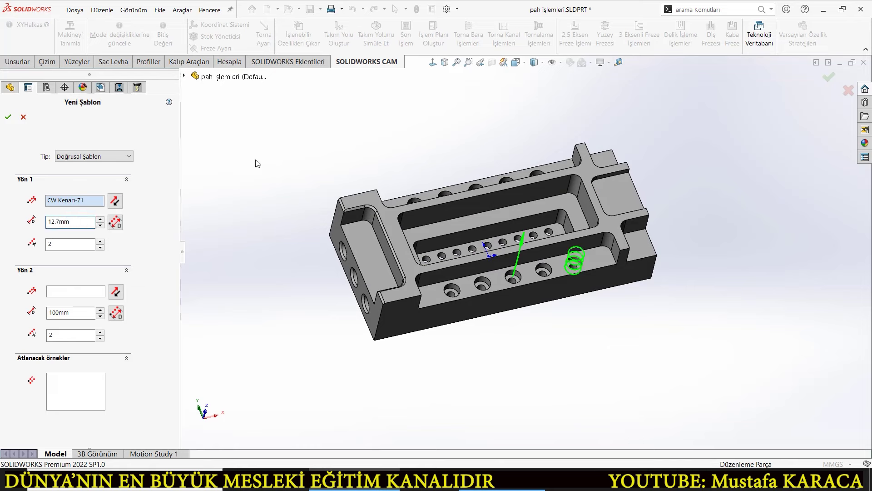
middle_drag(325, 251, 301, 229)
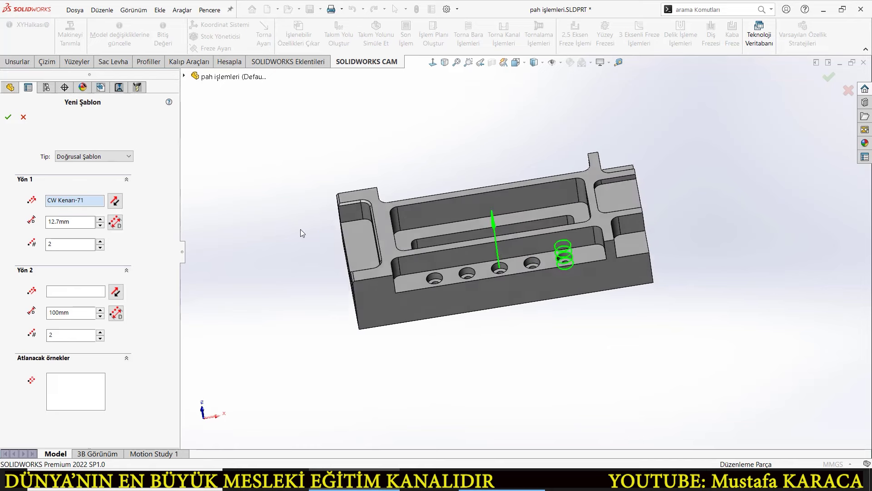
click(79, 201)
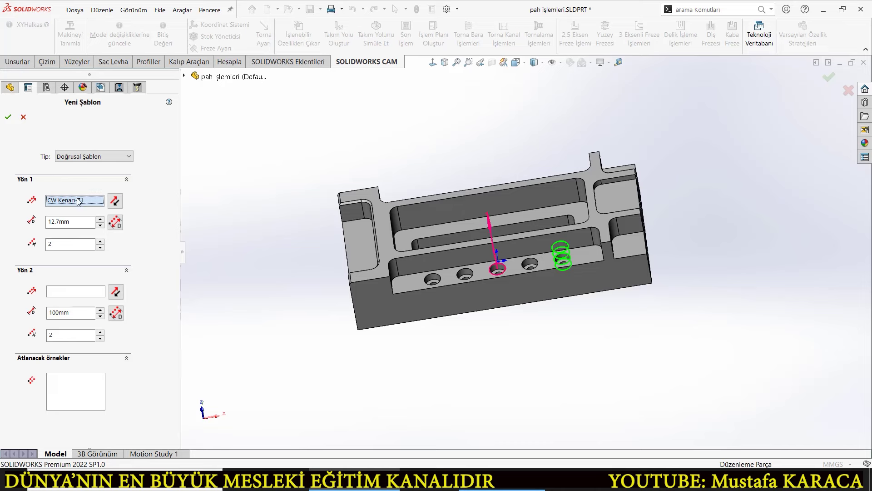
click(425, 289)
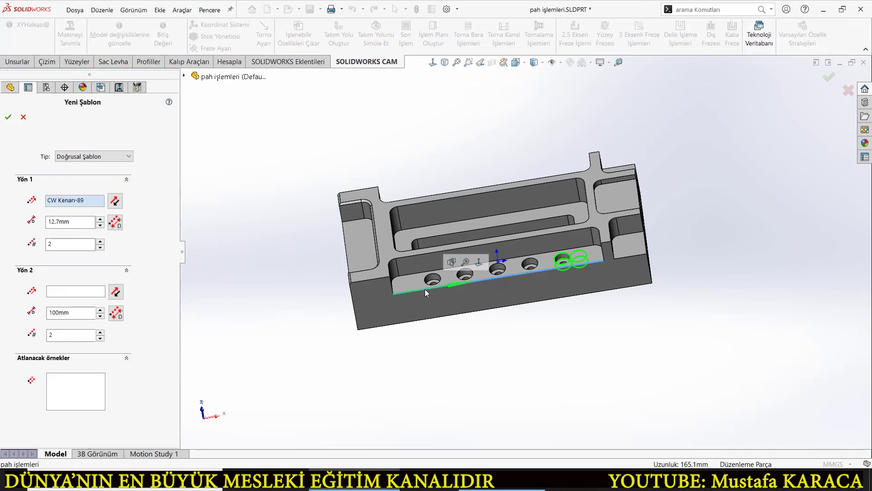
scroll(548, 257, up, 3)
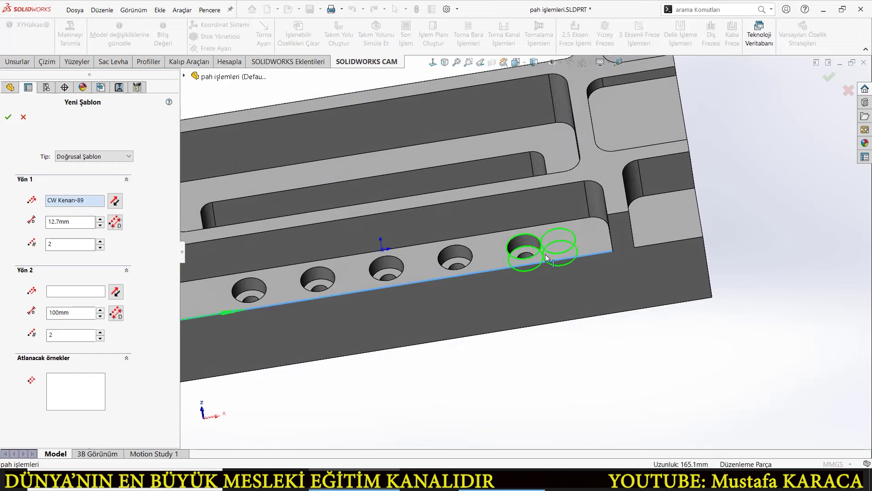
click(9, 117)
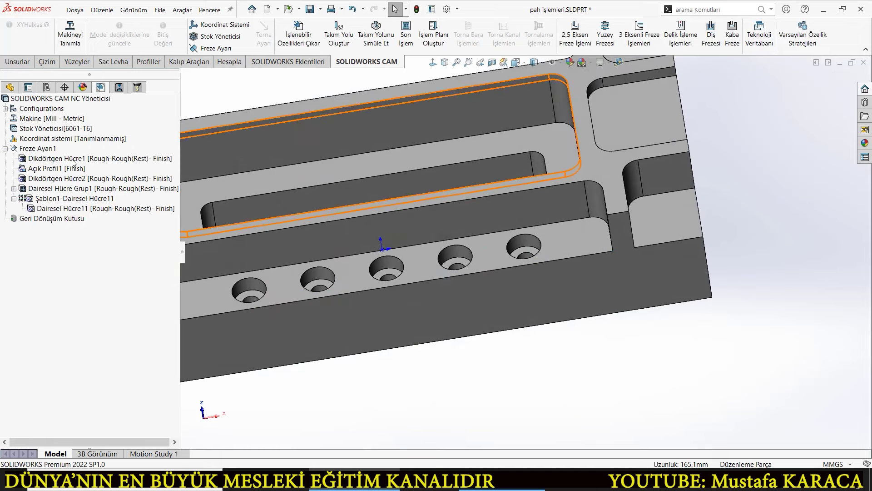
Step: Reopen the Şablon1 hole pattern for editing and reverse its direction
double_click(58, 200)
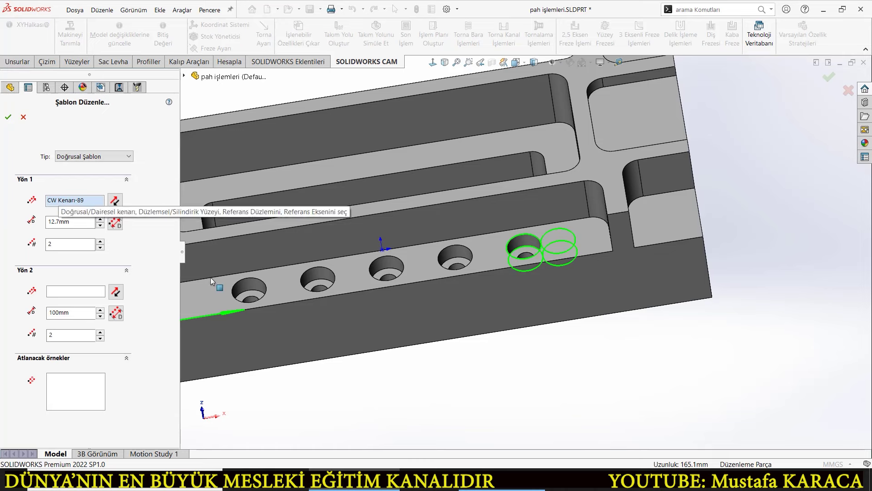
scroll(426, 324, down, 3)
middle_drag(425, 324, 427, 351)
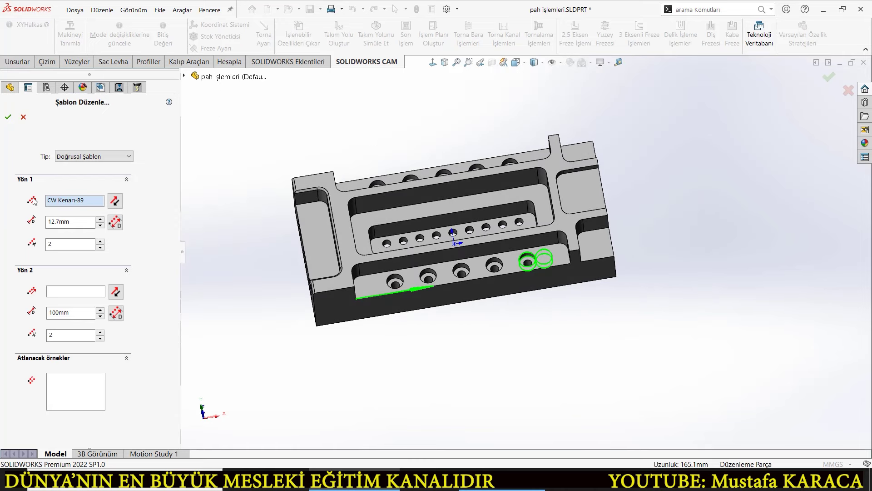
click(119, 202)
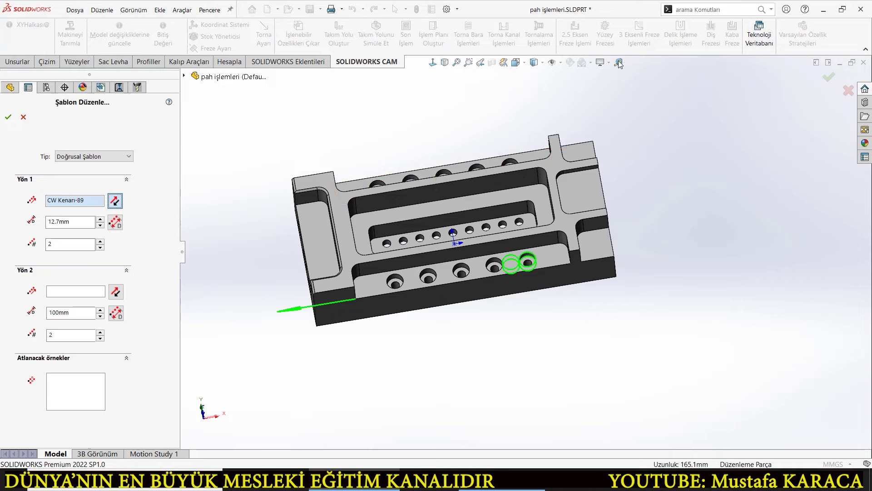
scroll(468, 288, down, 5)
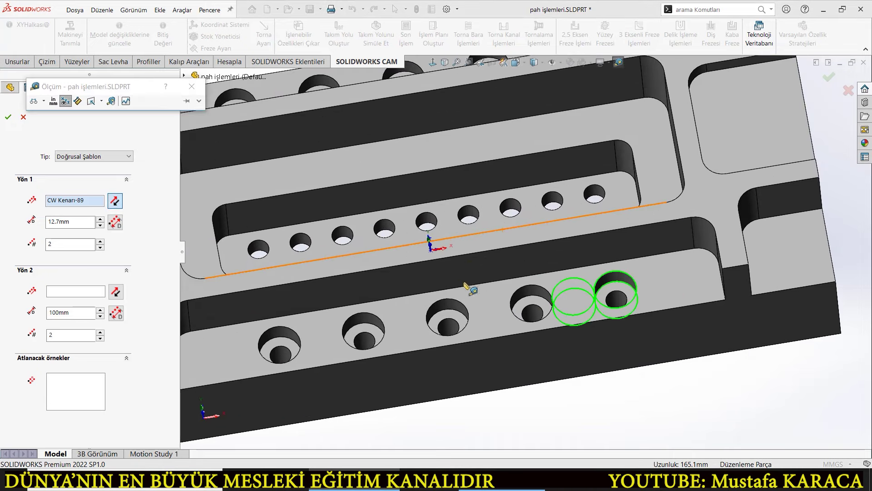
Step: Measure the 25.4mm centre-to-centre distance between neighbouring hole edges, then close Measure
click(447, 299)
click(362, 314)
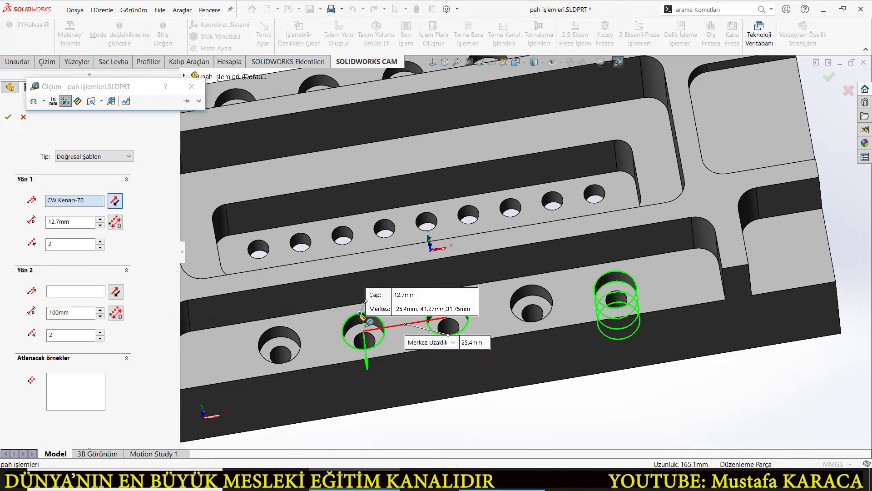
scroll(483, 311, up, 2)
scroll(483, 311, up, 2)
scroll(474, 313, down, 2)
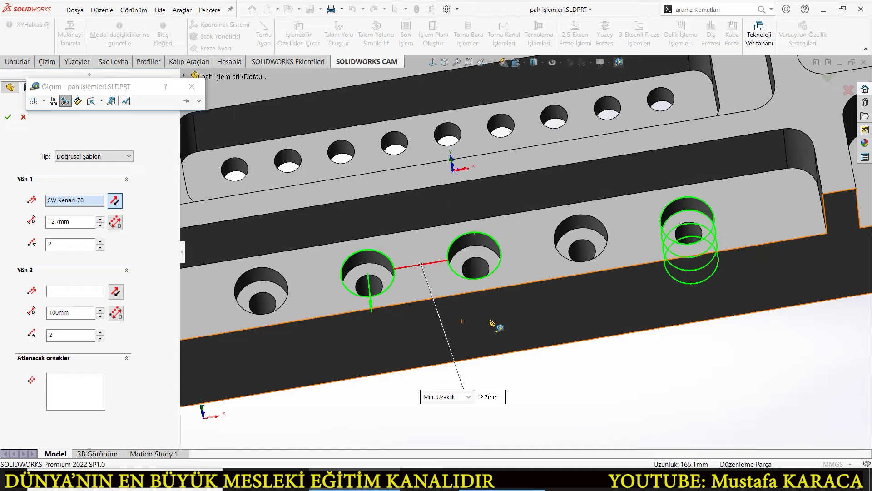
scroll(500, 322, down, 2)
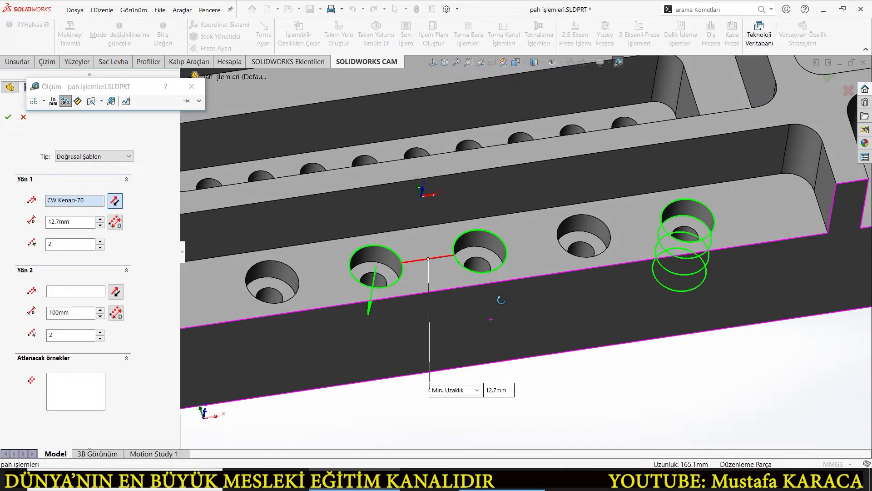
click(468, 391)
click(464, 402)
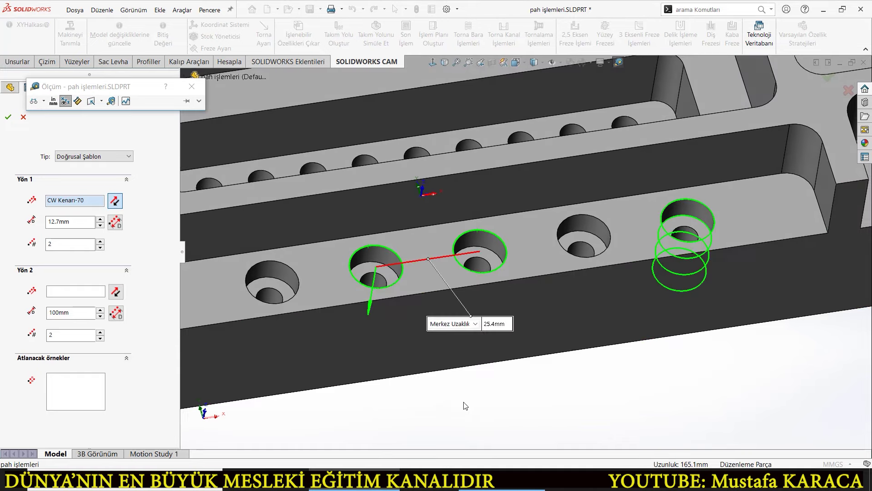
click(464, 402)
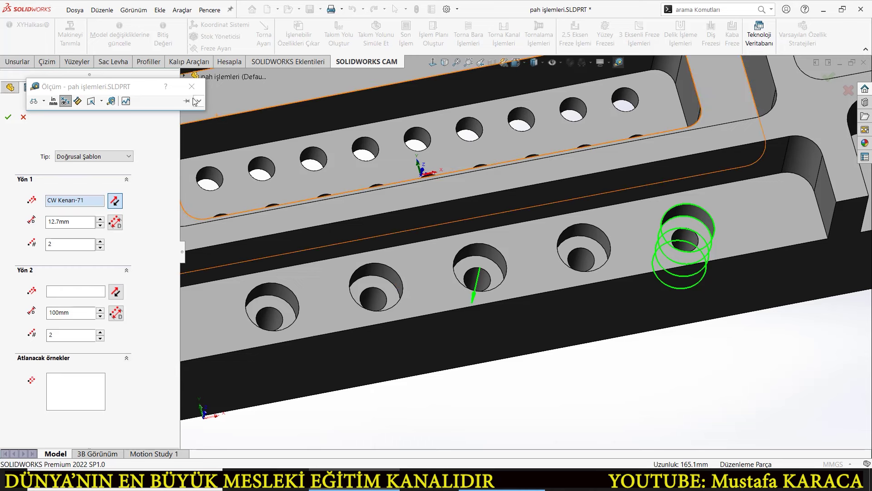
click(85, 225)
text(25,4)
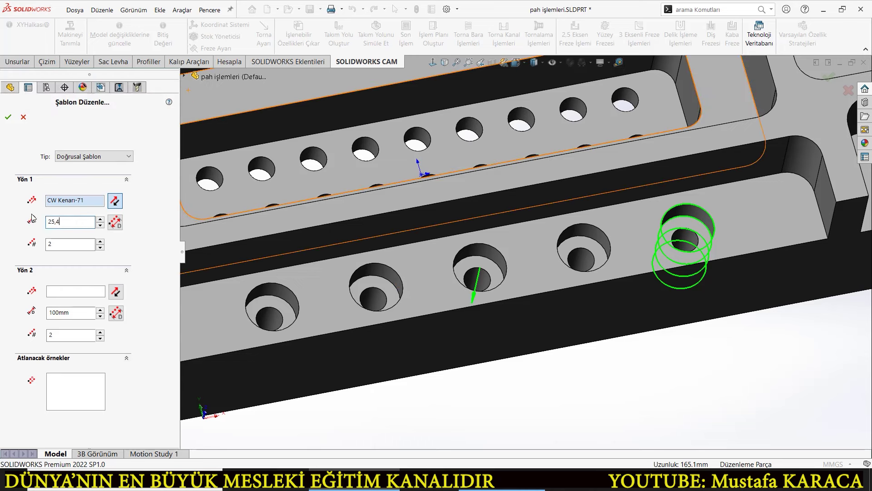
Step: Commit 25.4mm spacing, set Direction 1 along the long bottom edge, use 5 instances, and accept
key(Tab)
scroll(551, 386, down, 5)
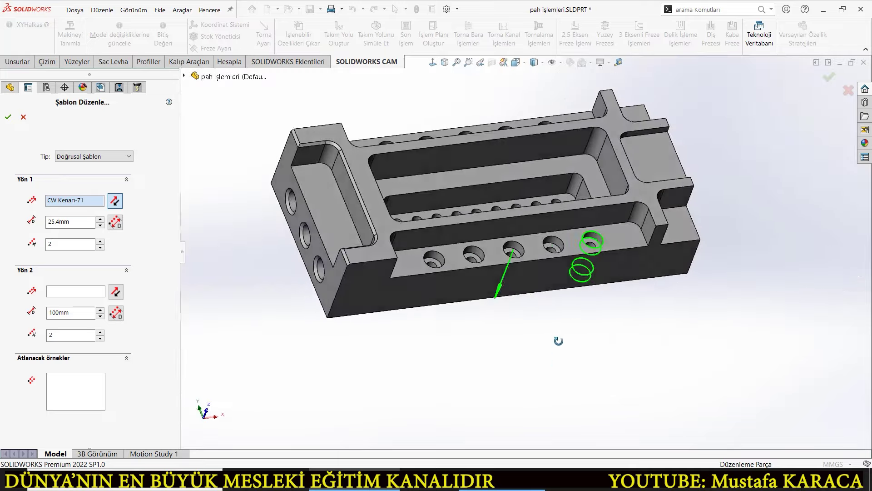
middle_drag(559, 341, 538, 338)
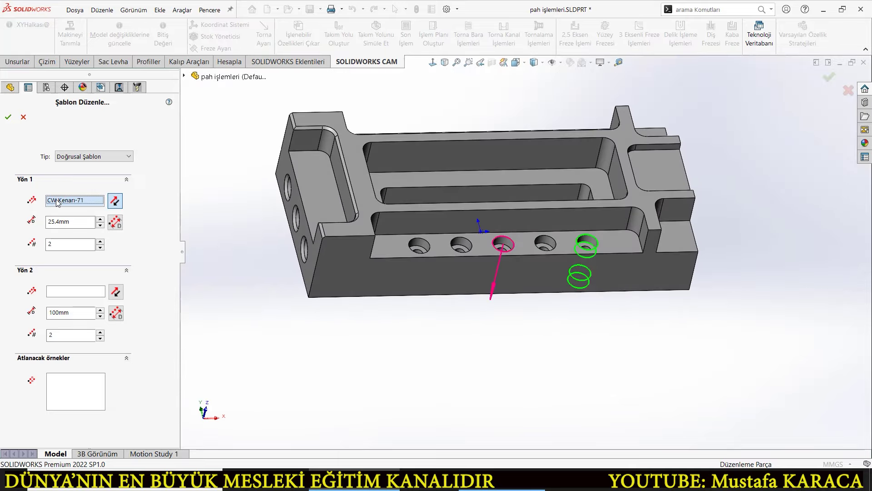
click(409, 257)
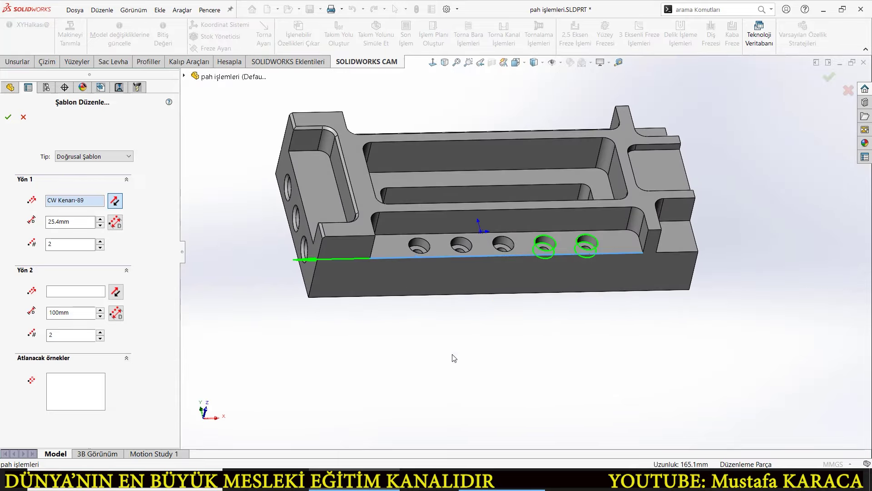
middle_drag(454, 356, 412, 373)
click(100, 242)
click(100, 241)
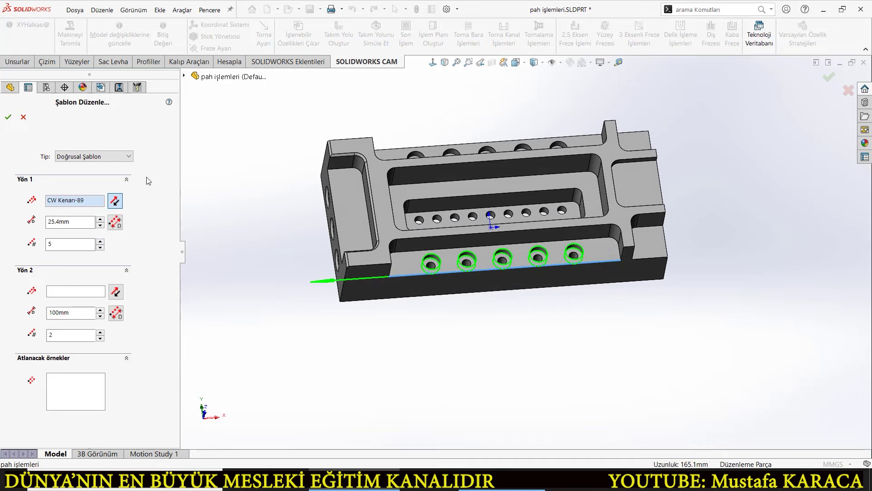
click(8, 117)
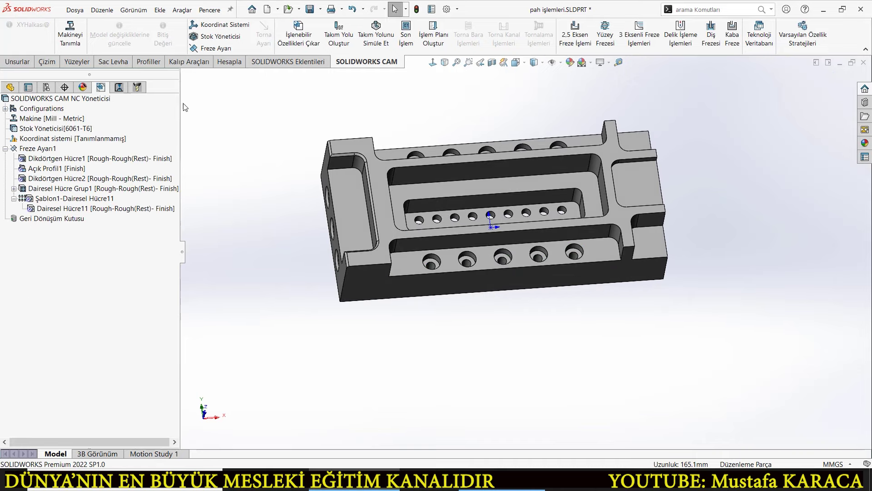
Step: Show the Operation Tree and orbit to inspect the Kontur İşleme4 chamfer toolpaths on all five holes
click(114, 87)
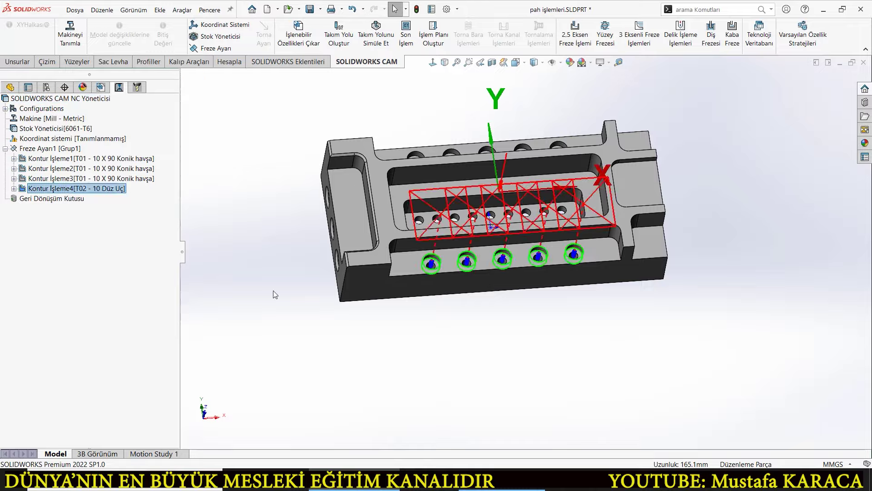
scroll(449, 281, down, 8)
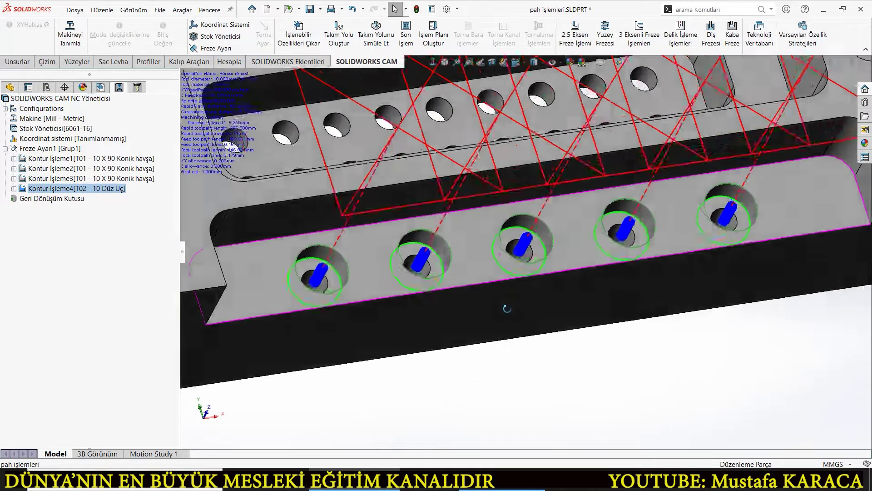
scroll(500, 279, up, 4)
scroll(507, 293, up, 4)
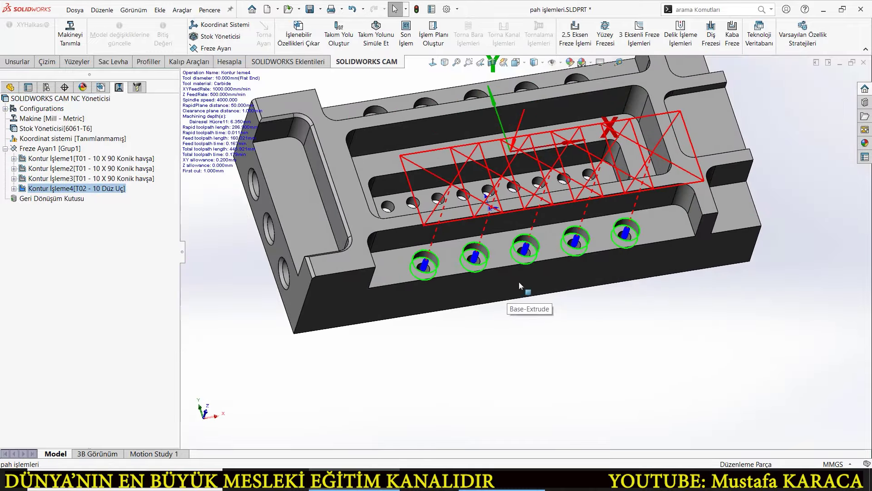
middle_drag(518, 282, 514, 204)
scroll(514, 204, down, 5)
scroll(503, 231, down, 3)
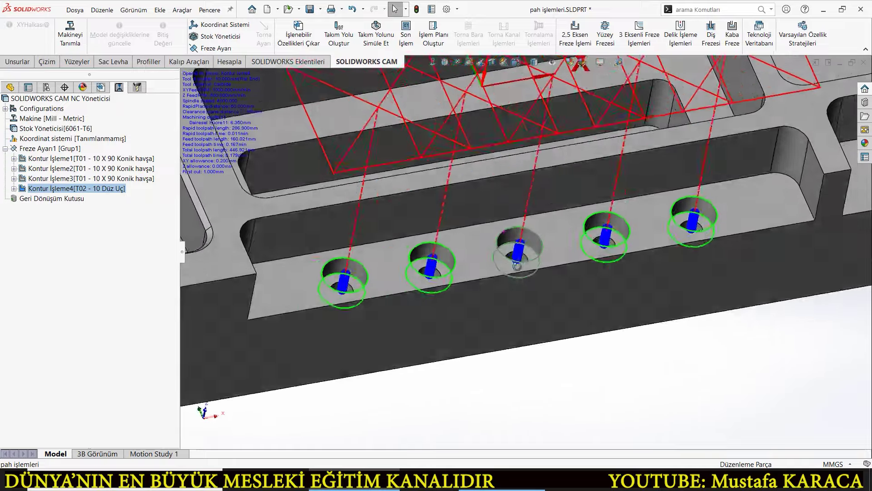
scroll(517, 268, up, 3)
scroll(521, 286, up, 2)
scroll(521, 291, up, 2)
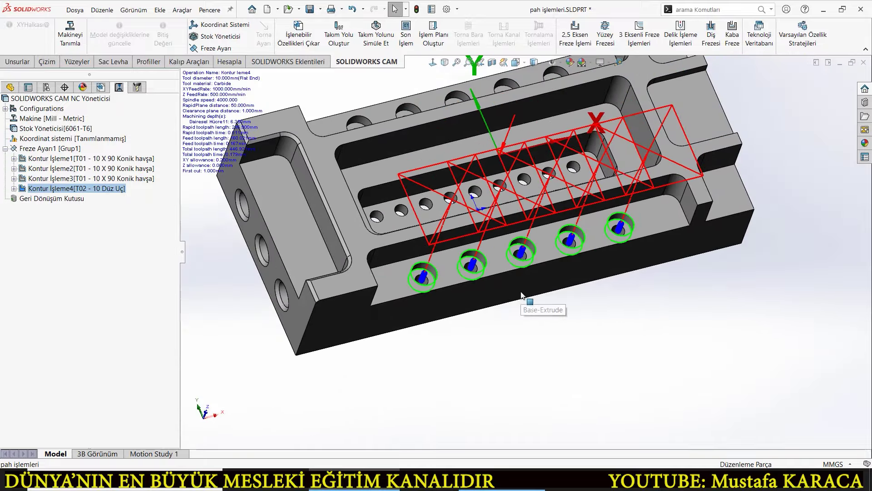
scroll(521, 296, up, 2)
mouse_move(506, 288)
middle_down()
mouse_move(503, 277)
mouse_move(510, 282)
mouse_move(513, 345)
mouse_move(522, 288)
middle_up()
scroll(522, 288, up, 2)
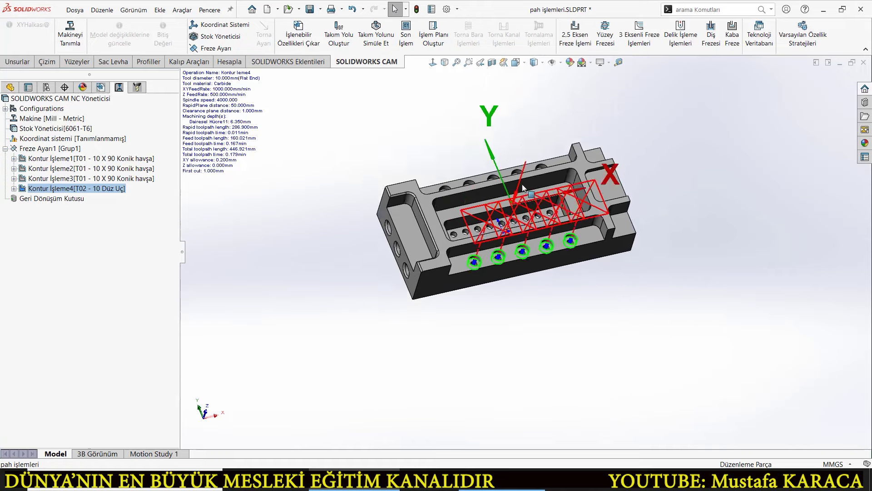
scroll(523, 188, down, 2)
mouse_move(523, 191)
middle_down()
mouse_move(509, 245)
mouse_move(516, 327)
mouse_move(709, 282)
middle_up()
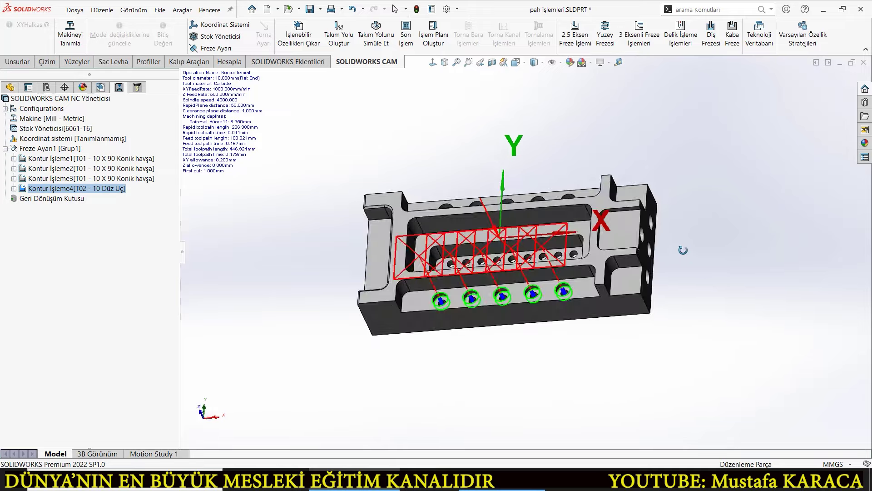
mouse_move(683, 250)
middle_down()
mouse_move(639, 261)
mouse_move(627, 222)
mouse_move(564, 187)
middle_up()
scroll(639, 261, down, 4)
Step: Check the lengths of the end-face edge and another part edge
click(557, 175)
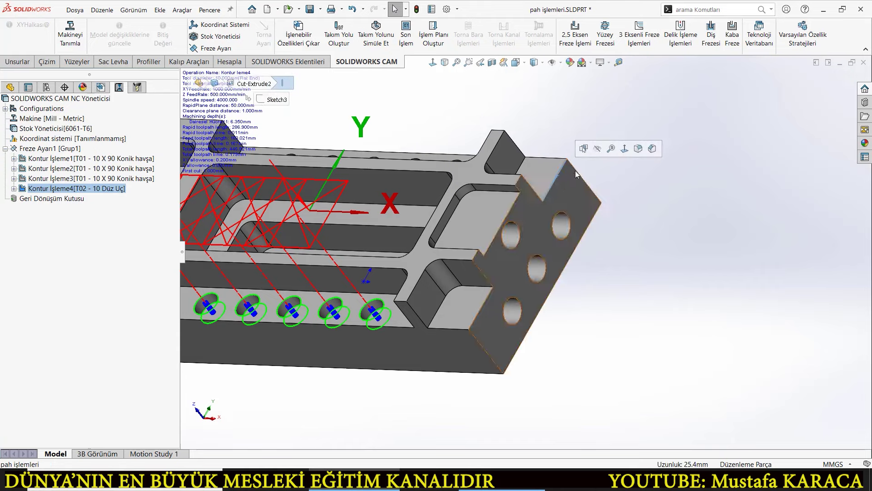
click(655, 221)
scroll(650, 263, up, 4)
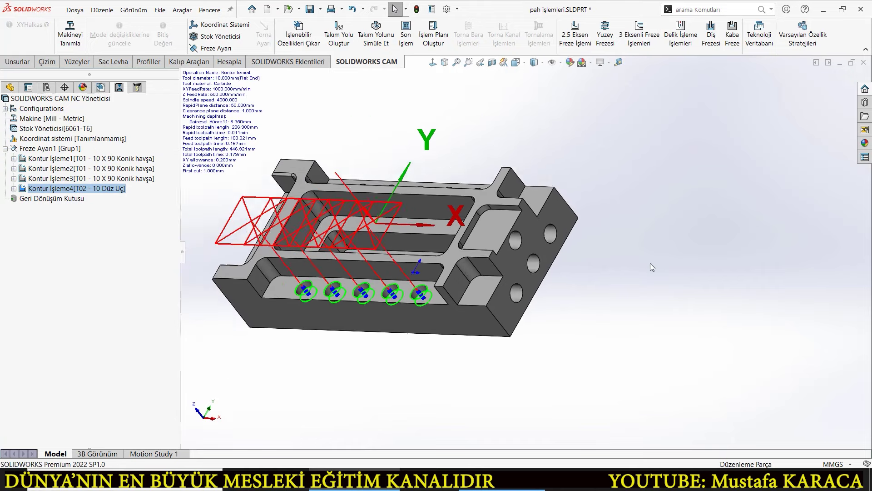
click(554, 261)
mouse_move(585, 307)
middle_down()
mouse_move(633, 302)
mouse_move(409, 226)
mouse_move(439, 271)
mouse_move(381, 219)
mouse_move(380, 179)
middle_up()
scroll(408, 250, down, 3)
click(381, 218)
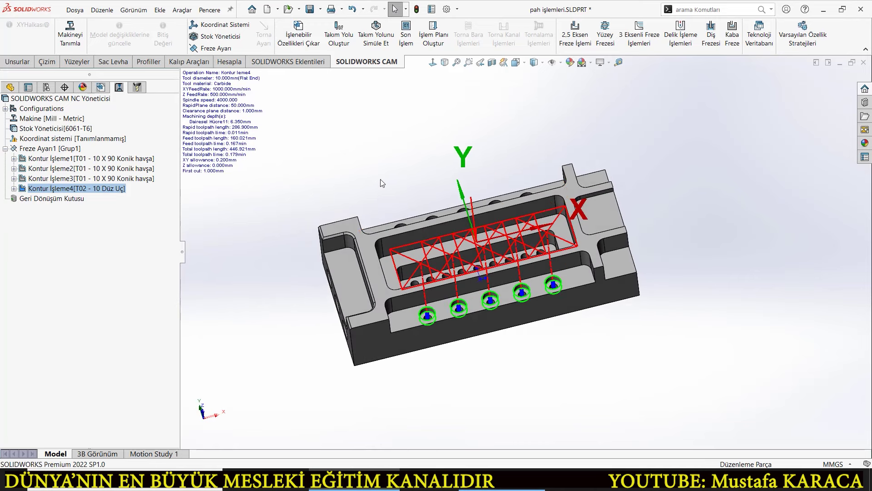